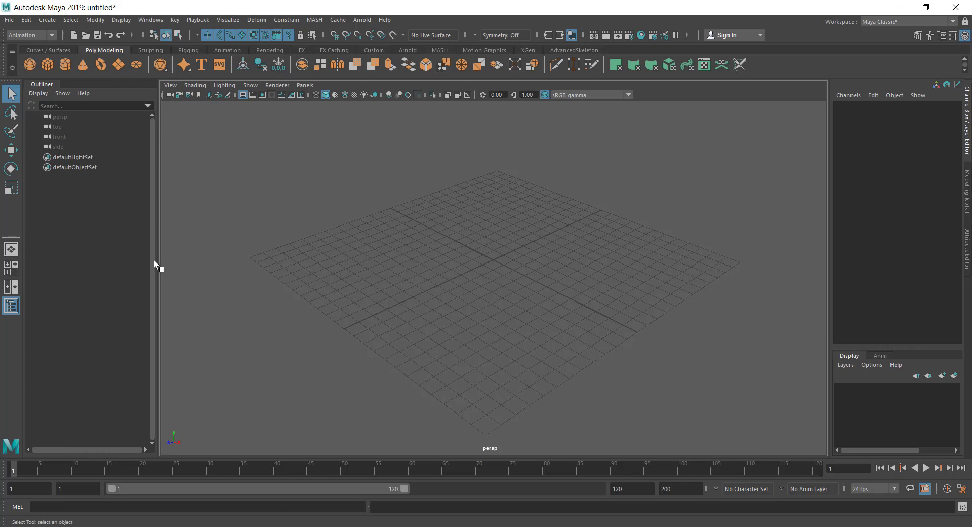
Step: Start a new project named canModel in the Project Window
left_click(9, 20)
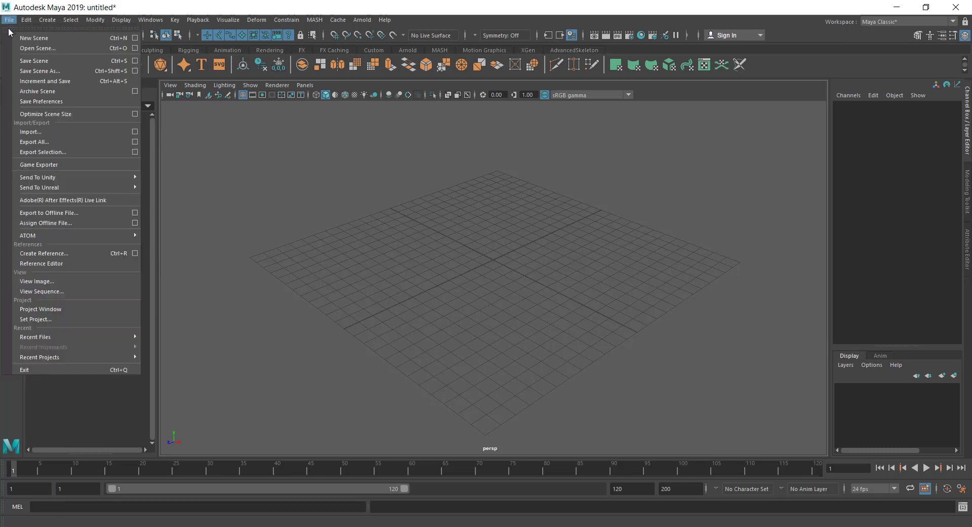
left_click(97, 310)
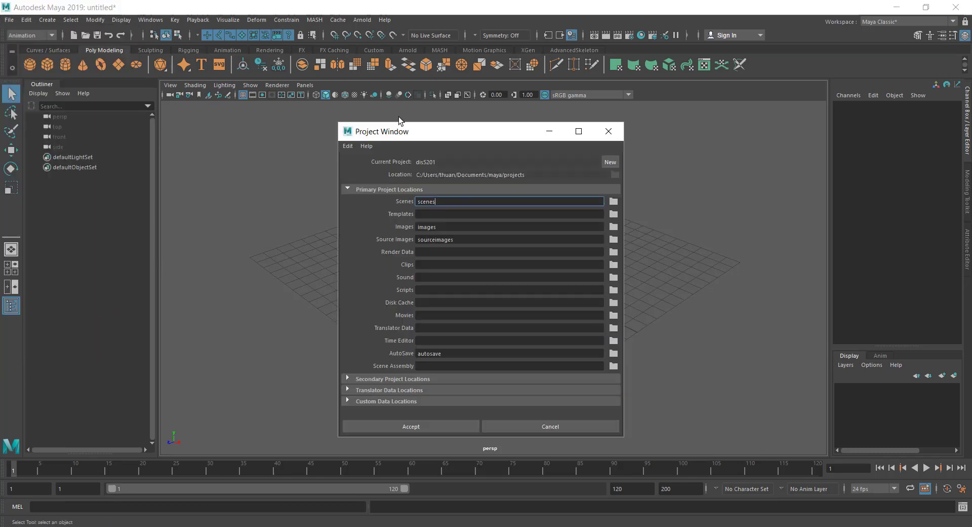
left_click(609, 162)
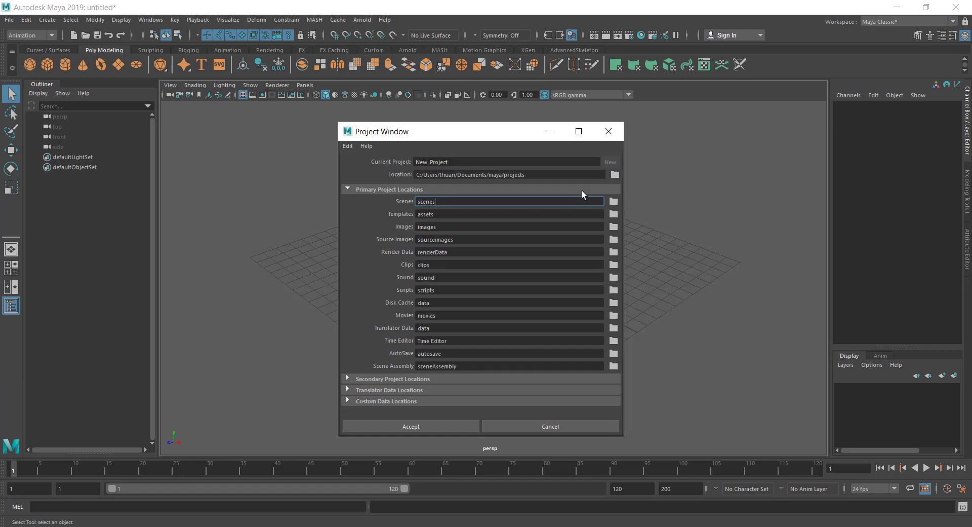
left_click(464, 161)
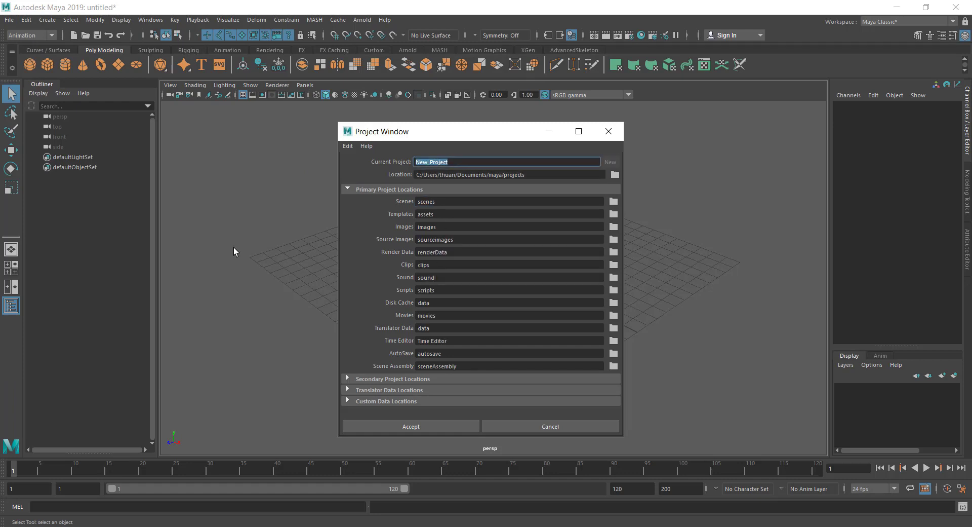
type("canModel")
Step: Clear all primary project locations except Scenes, Images, Source Images and AutoSave, and accept the project setup
left_click(423, 216)
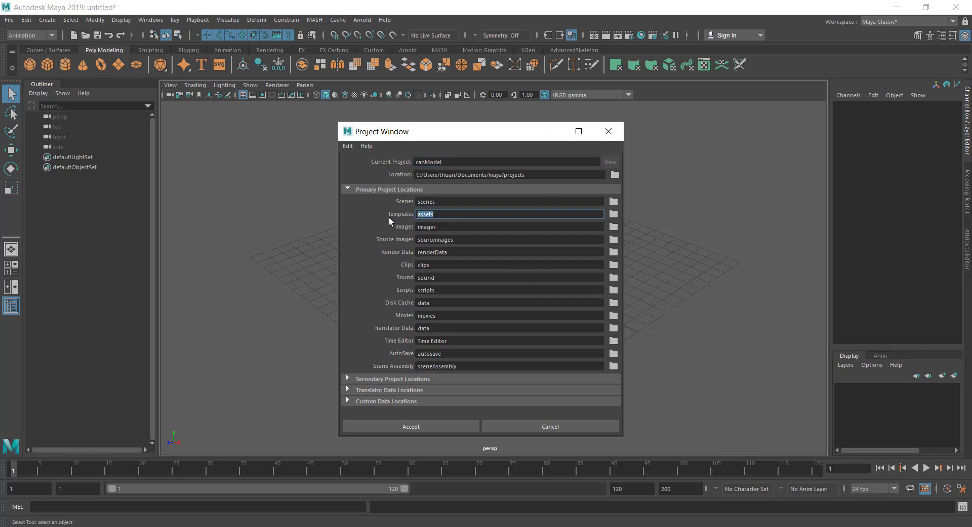
left_click(473, 254)
key("BackSpace")
key("Tab")
key("BackSpace")
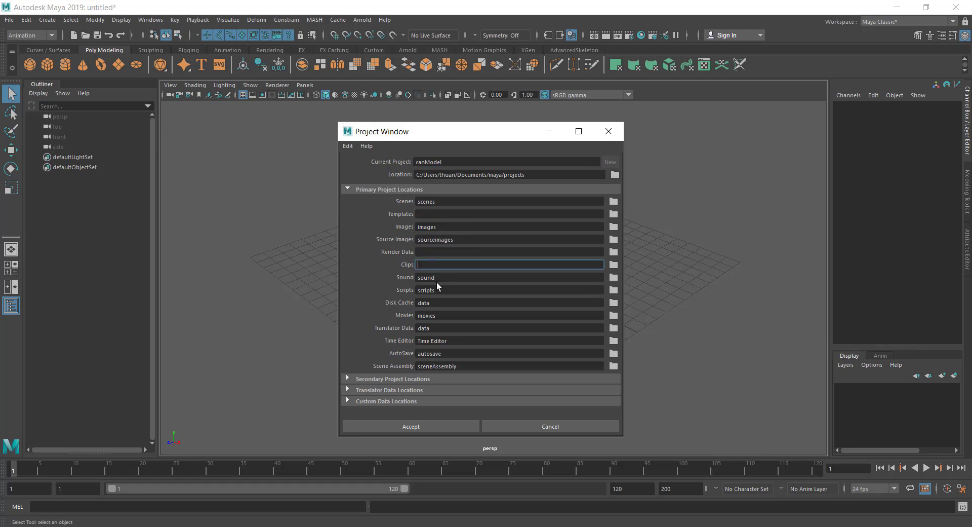
key("Tab")
key("BackSpace")
key("Tab")
key("BackSpace")
key("Tab")
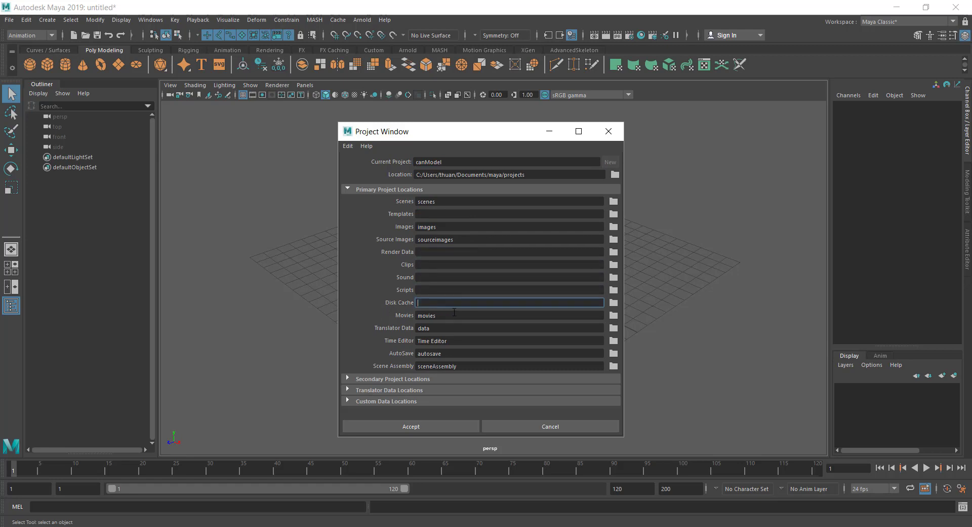
key("Tab")
key("BackSpace")
key("Tab")
key("BackSpace")
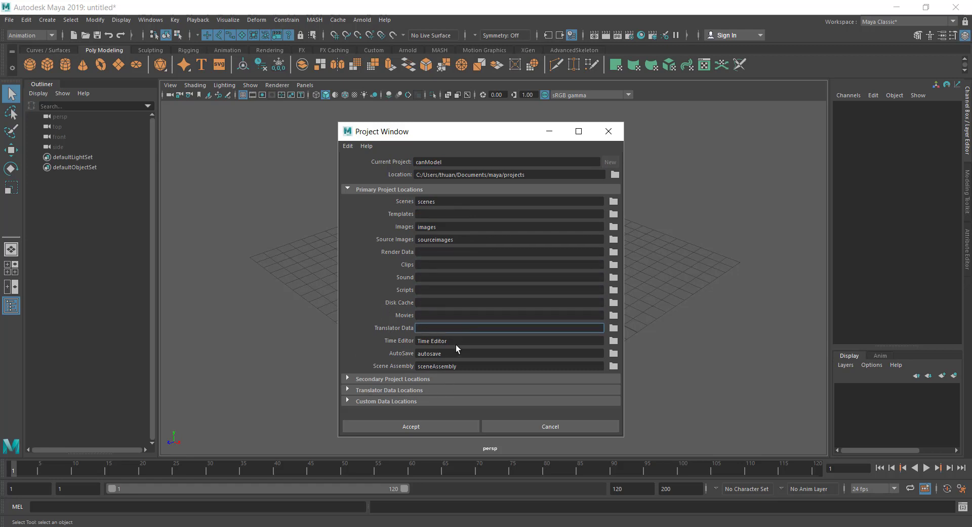
key("Tab")
key("BackSpace")
key("Tab")
key("Tab")
key("BackSpace")
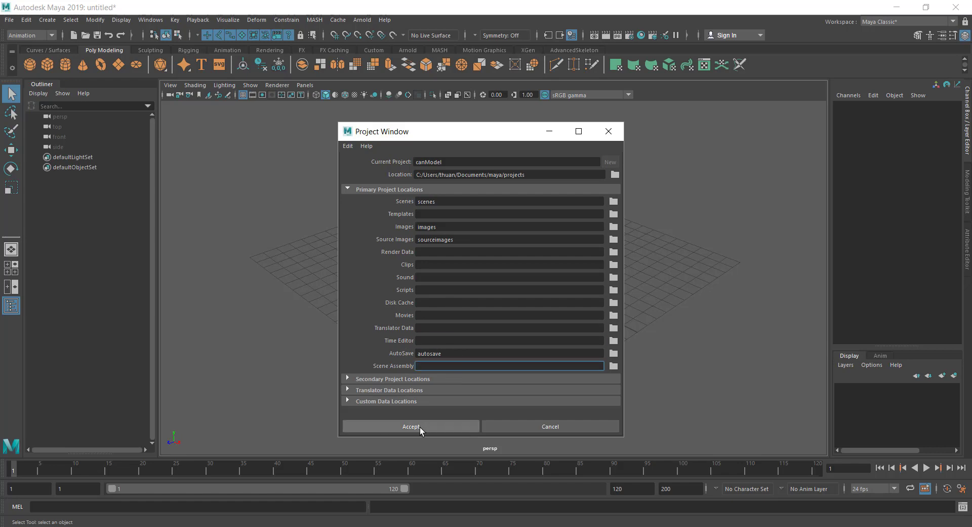
left_click(421, 426)
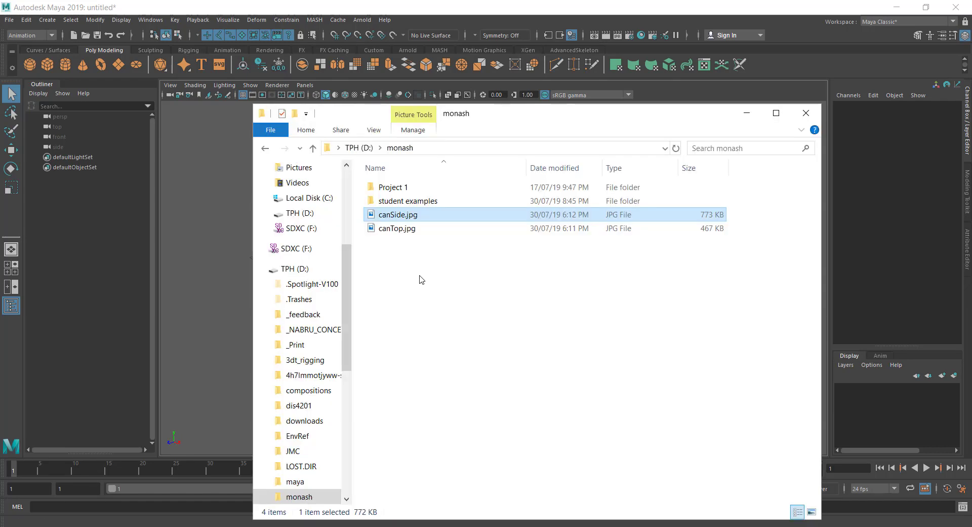
Step: In File Explorer, copy canSide.jpg and canTop.jpg from the monash folder into the canModel project's sourceimages folder under Documents\maya\projects
left_click_drag(418, 276, 423, 215)
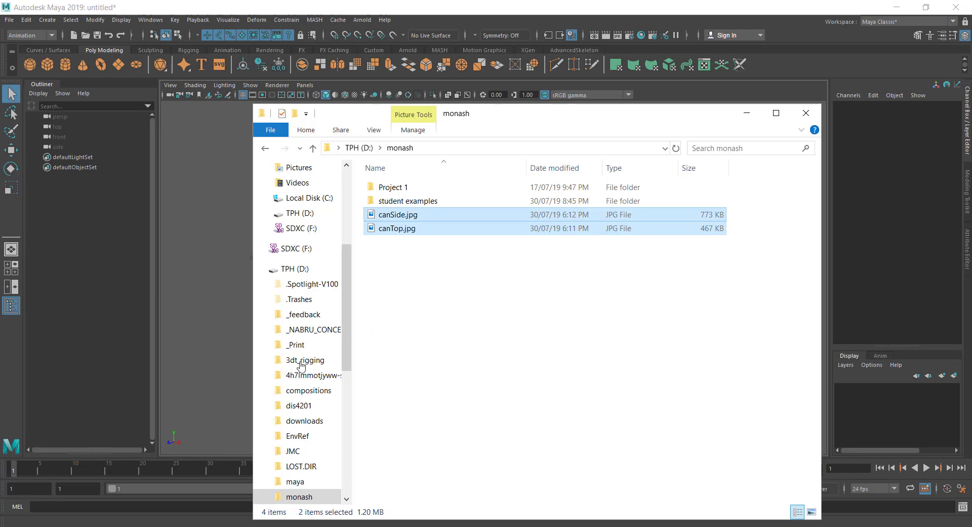
left_click(65, 525)
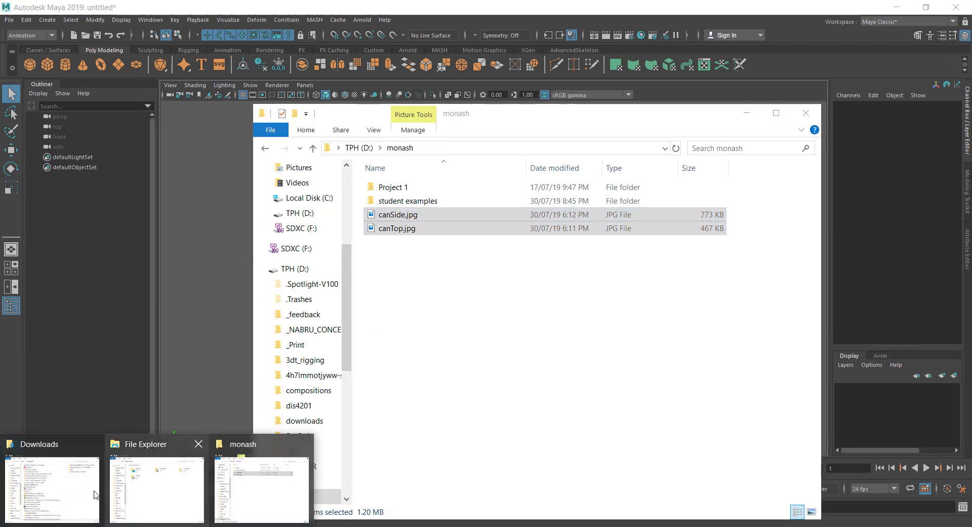
left_click(164, 480)
left_click_drag(332, 284, 329, 169)
left_click(289, 207)
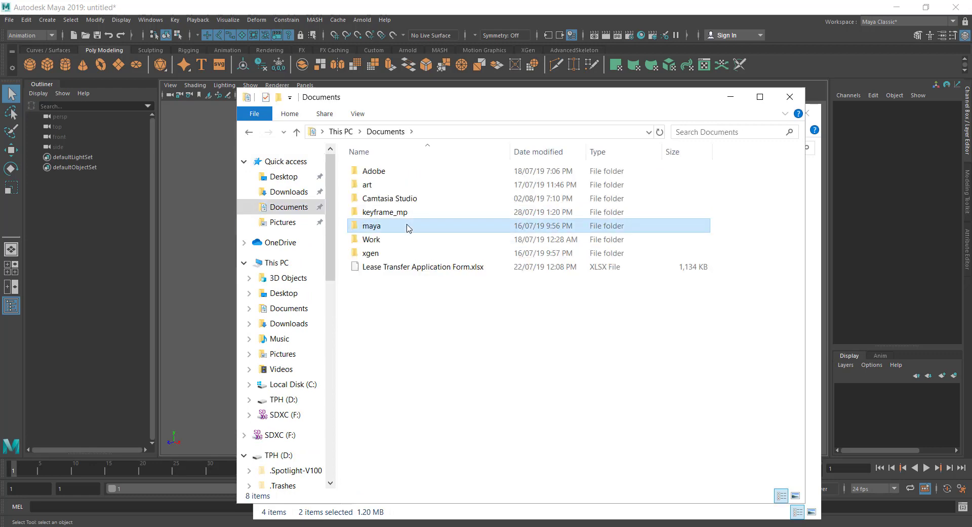
double_click(405, 223)
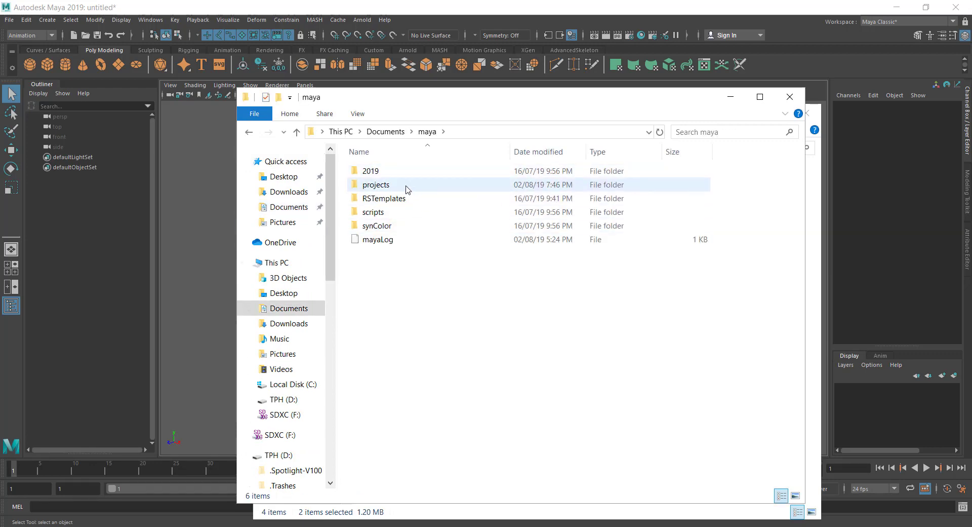
double_click(404, 186)
double_click(410, 171)
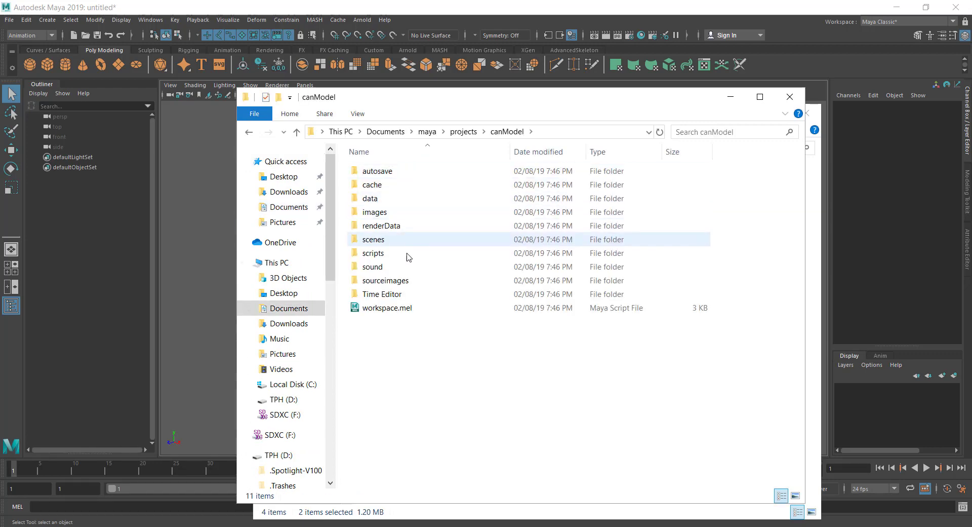
left_click(408, 281)
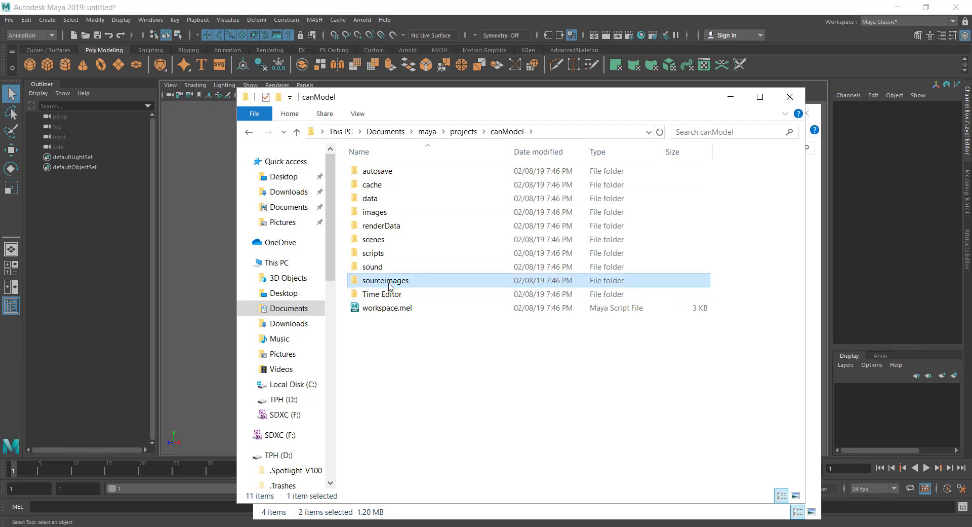
double_click(424, 285)
key("ctrl+v")
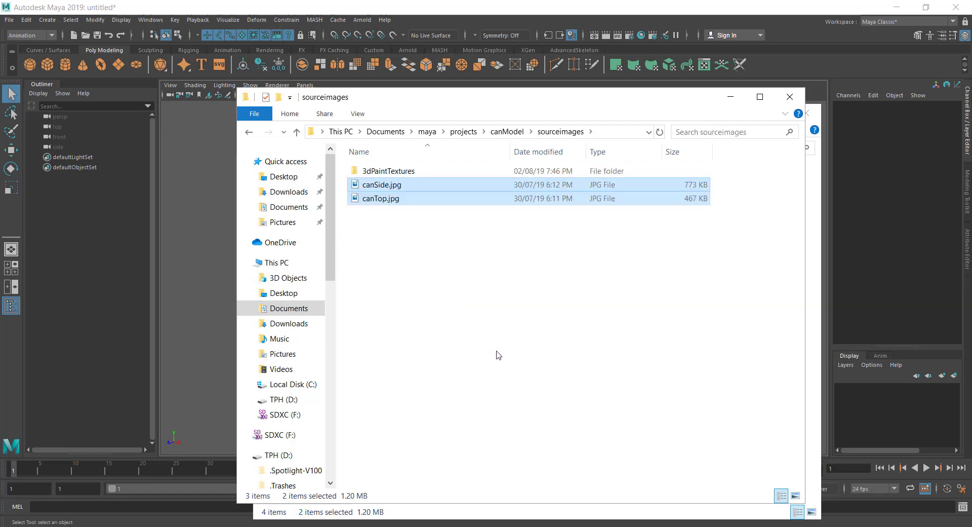
Step: Switch back to Maya and create a free image plane with default settings
left_click(207, 218)
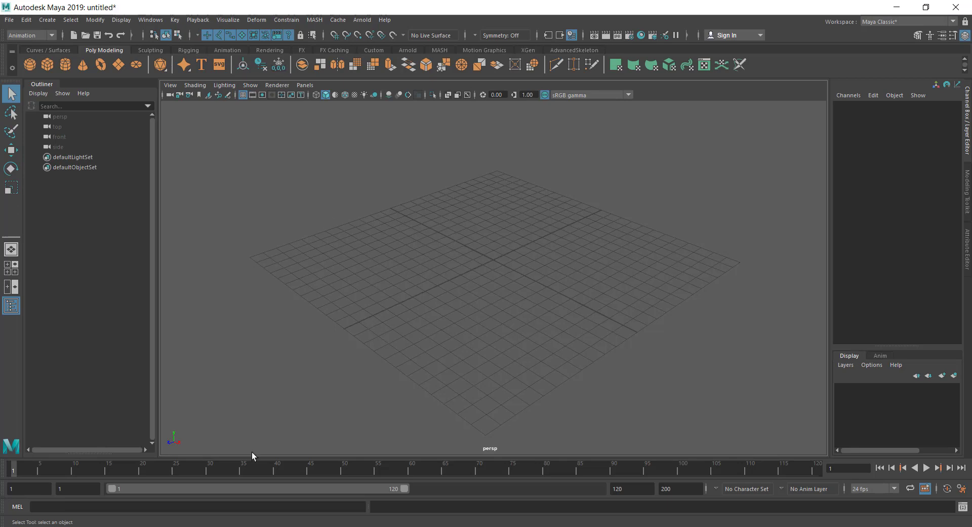
left_click(26, 19)
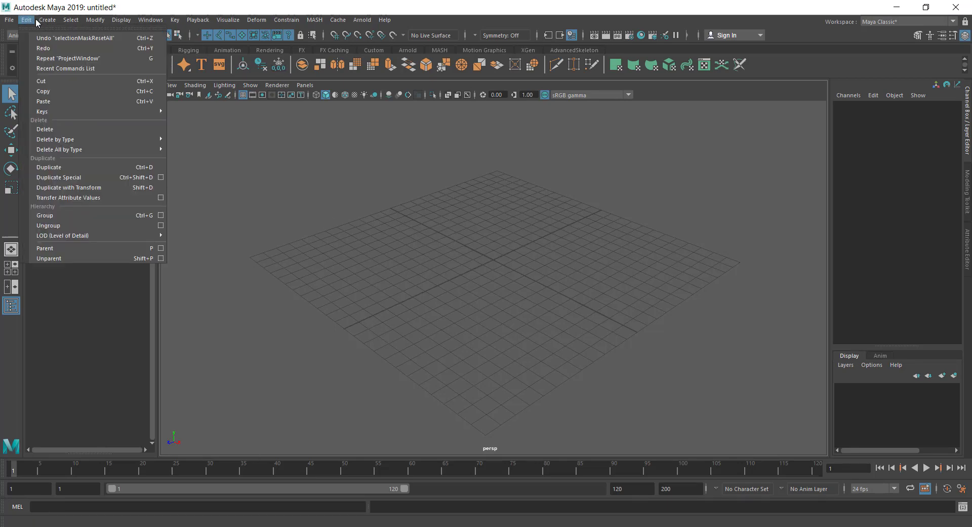
mouse_move(47, 20)
left_click(138, 156)
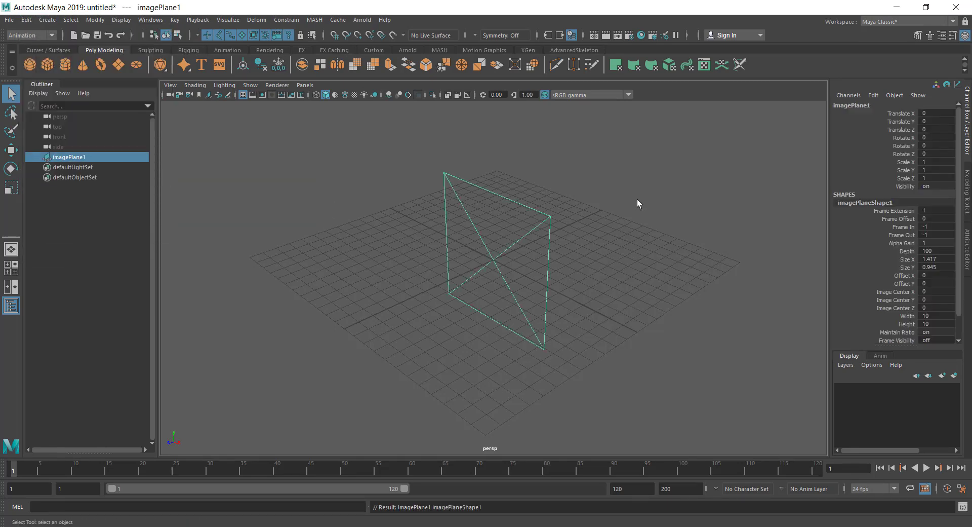
left_click_drag(637, 199, 604, 201, "alt")
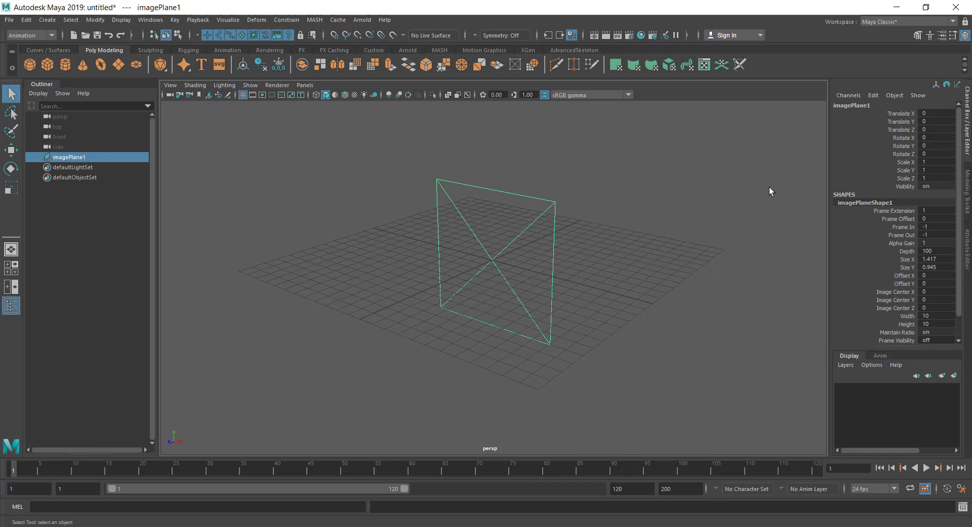
Step: Load canSide.jpg from the project's sourceimages folder as the image of the free image plane
left_click(583, 202)
left_click(510, 235)
left_click(968, 247)
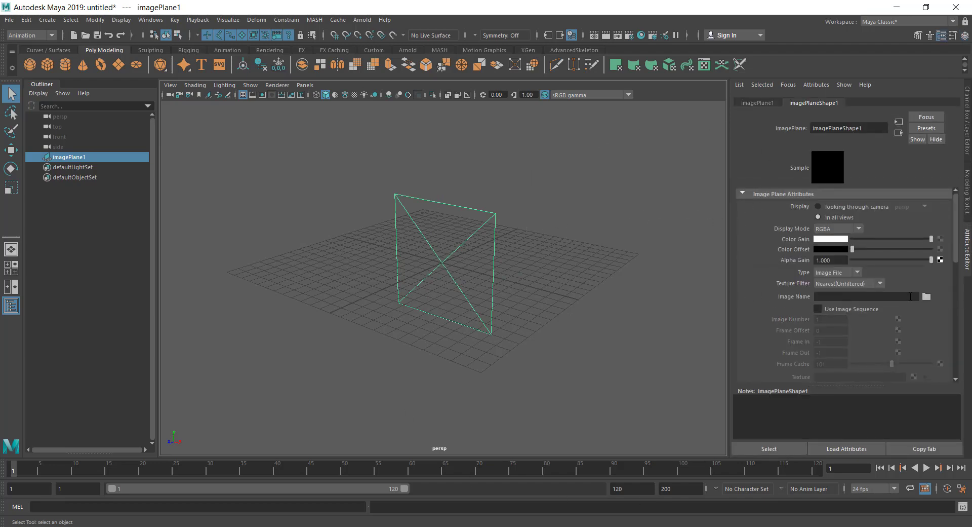
left_click(926, 297)
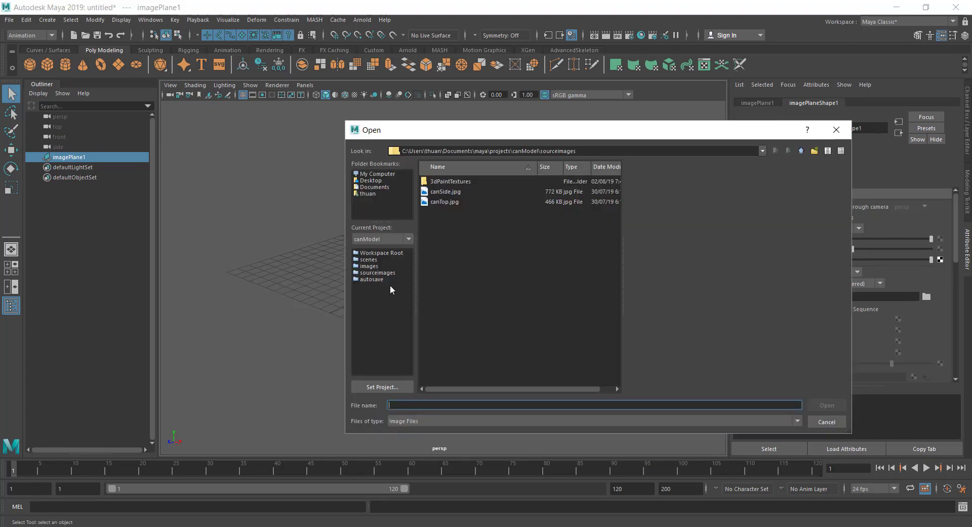
left_click(454, 194)
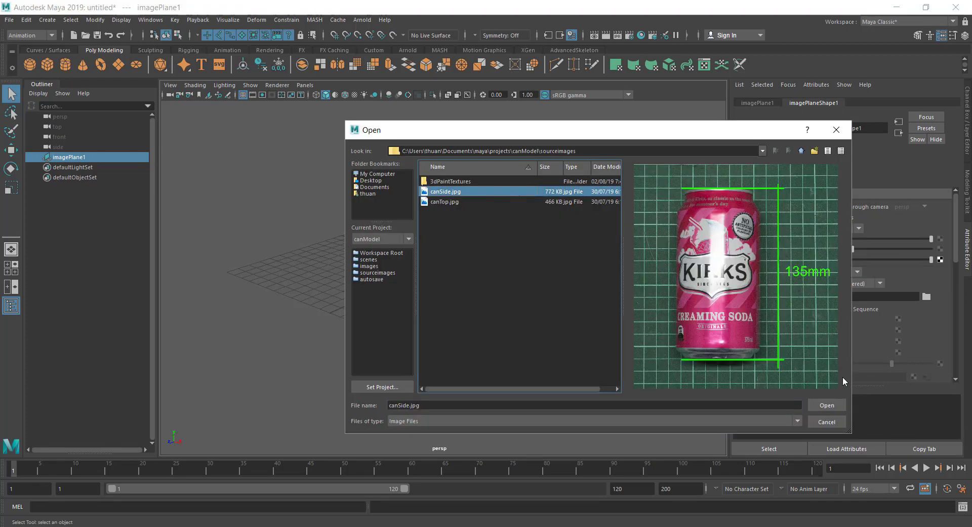
left_click(831, 405)
Step: Move the can side image plane backward along Z so it stands behind the grid
scroll(506, 198, "down", 5)
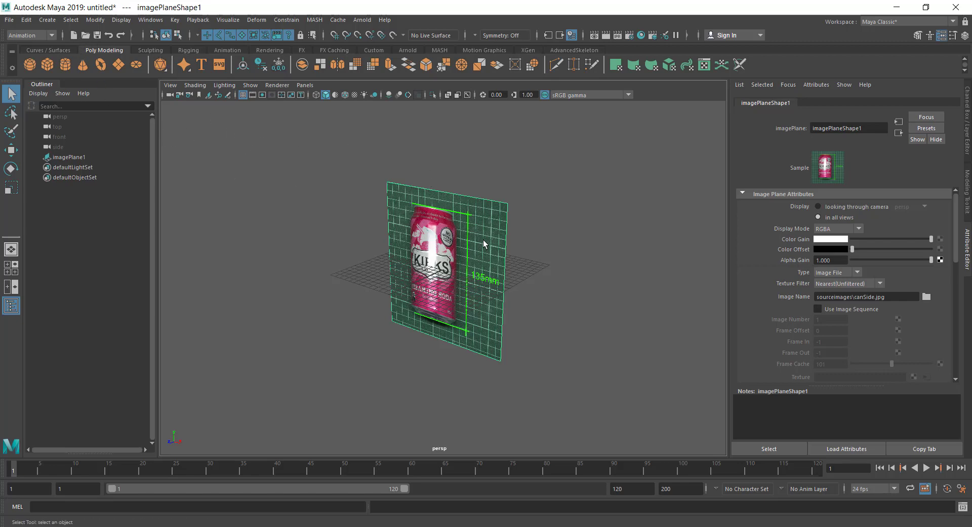
key("w")
left_click_drag(416, 279, 341, 137)
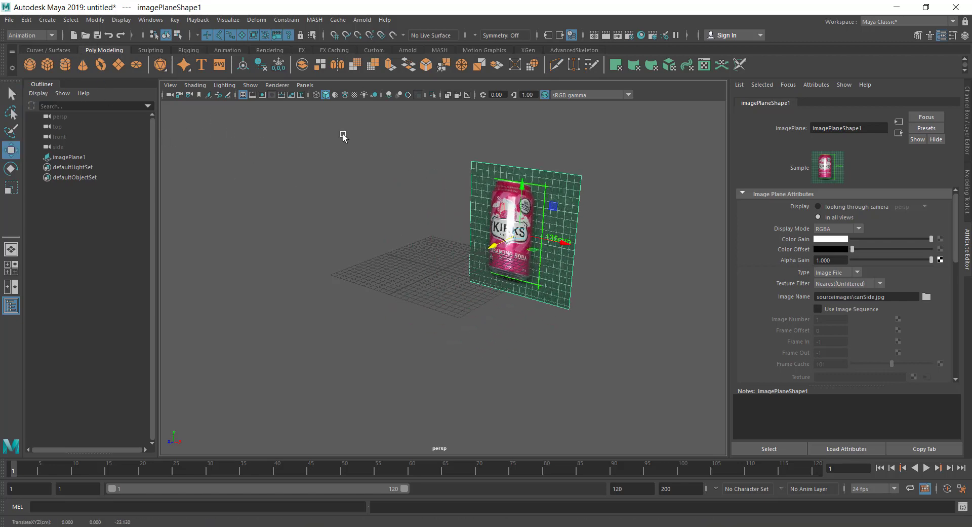
Step: Create a second free image plane, load canTop.jpg into it, and deselect it
left_click(54, 22)
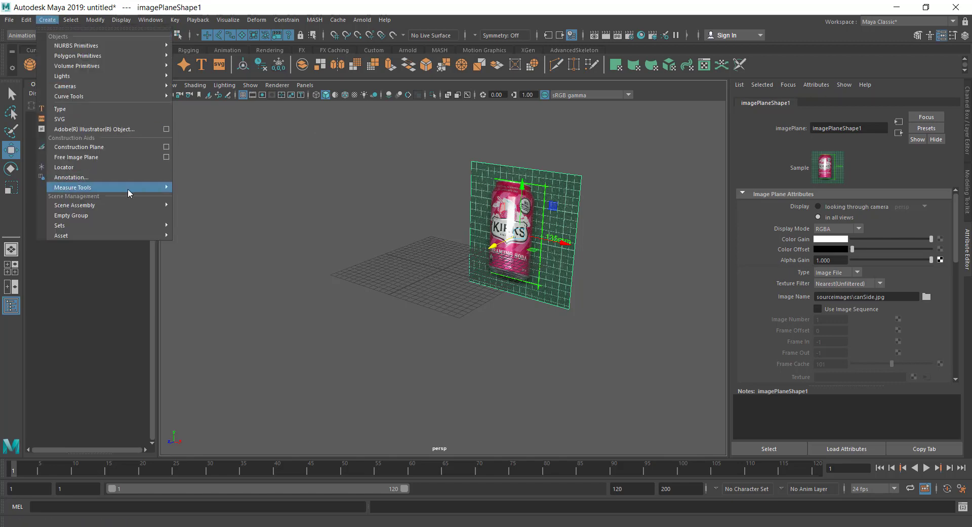
left_click(130, 153)
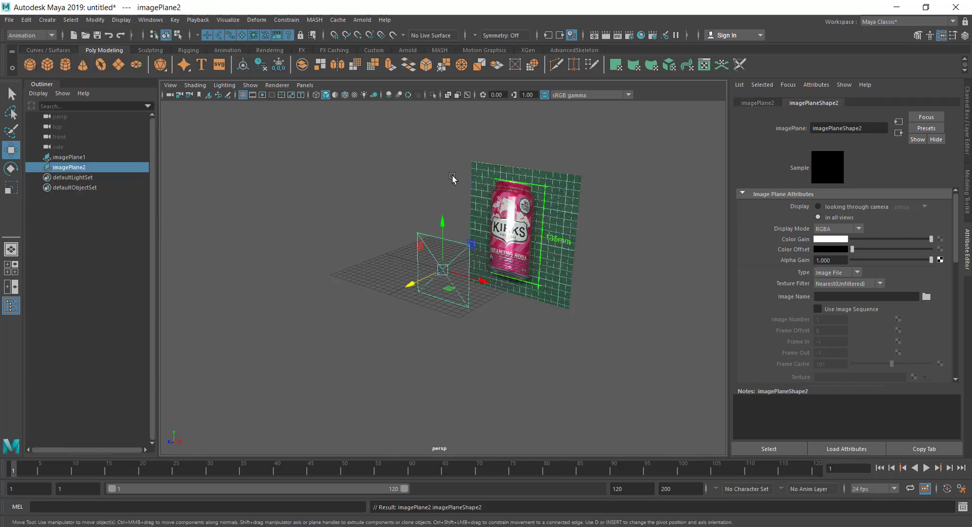
left_click(926, 296)
double_click(447, 200)
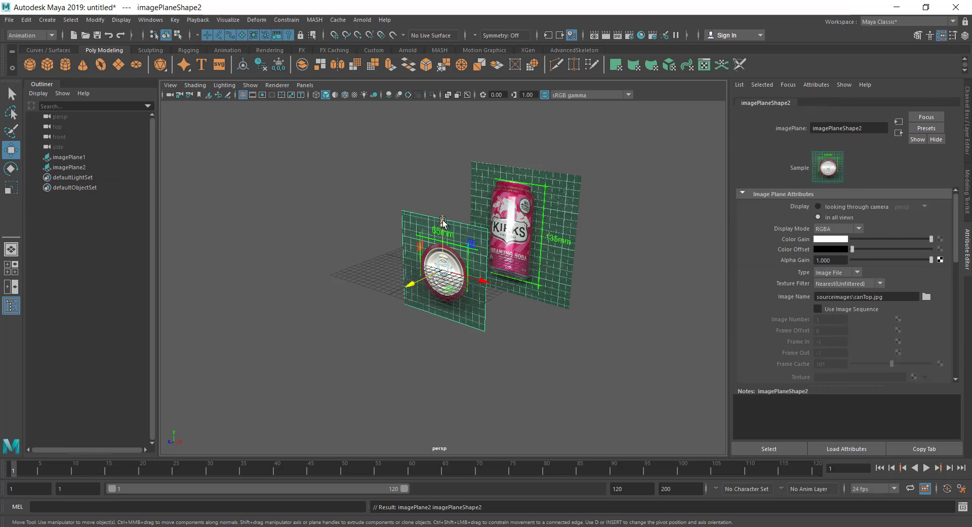
left_click(412, 180)
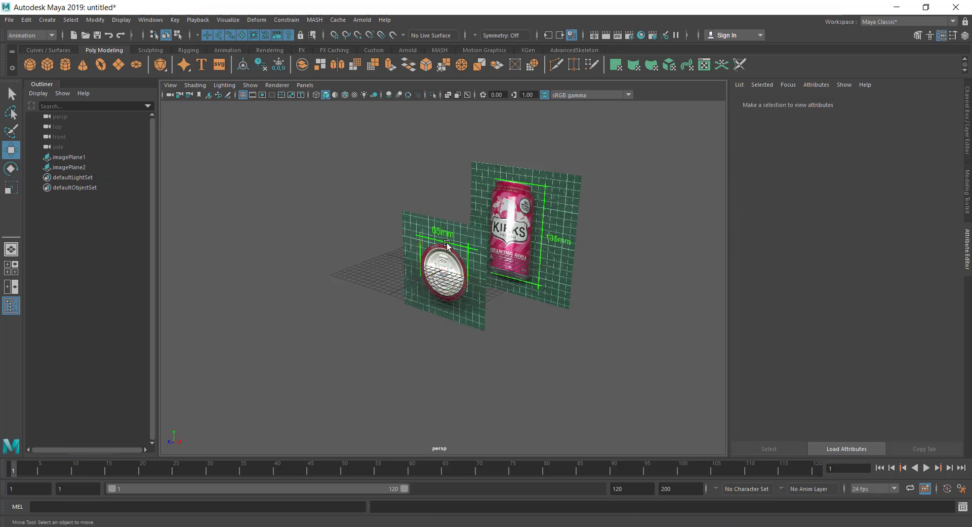
Step: Rotate the can top image plane to lie flat, with Rotate X set to exactly -90
left_click(449, 248)
mouse_move(512, 245)
left_mouse_down("alt")
mouse_move(536, 241)
mouse_move(517, 245)
left_mouse_up("alt")
key("e")
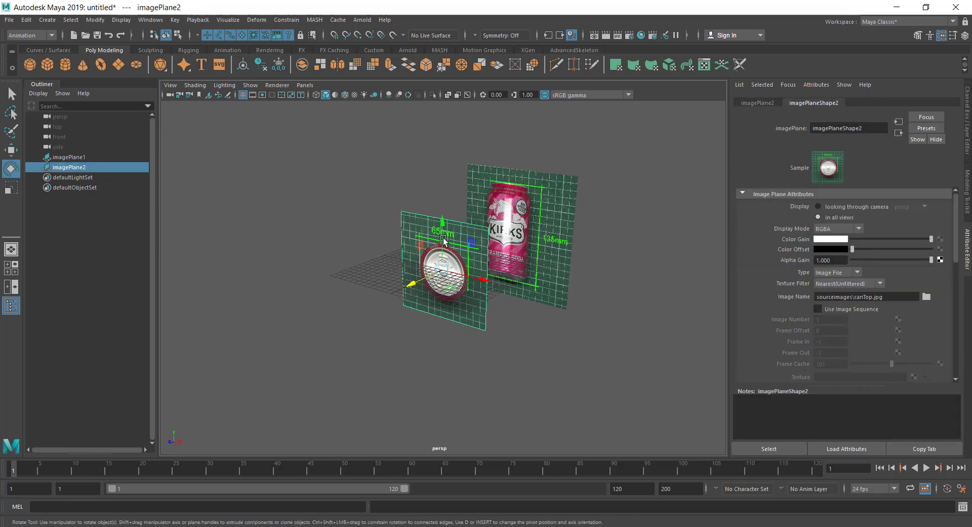
left_click_drag(423, 249, 460, 223)
key("w")
left_click(967, 137)
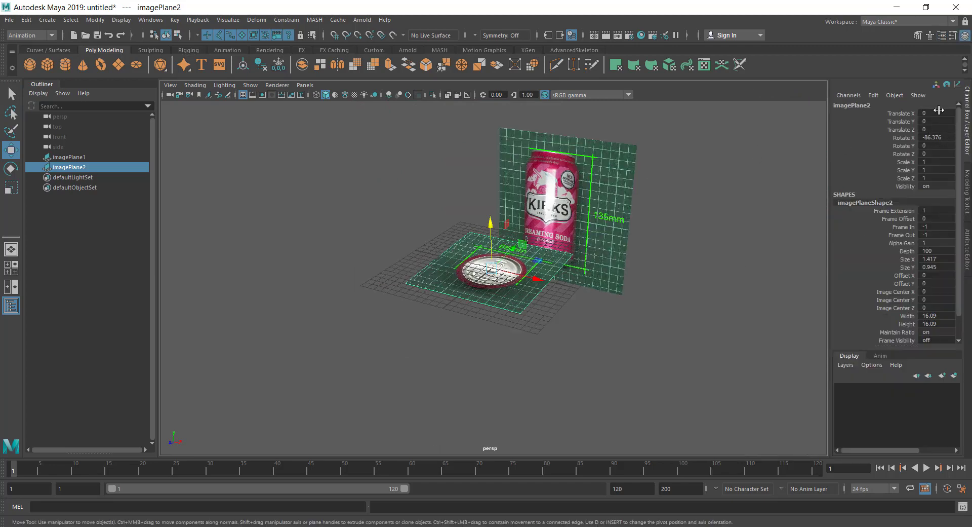
left_click(945, 137)
key("Return")
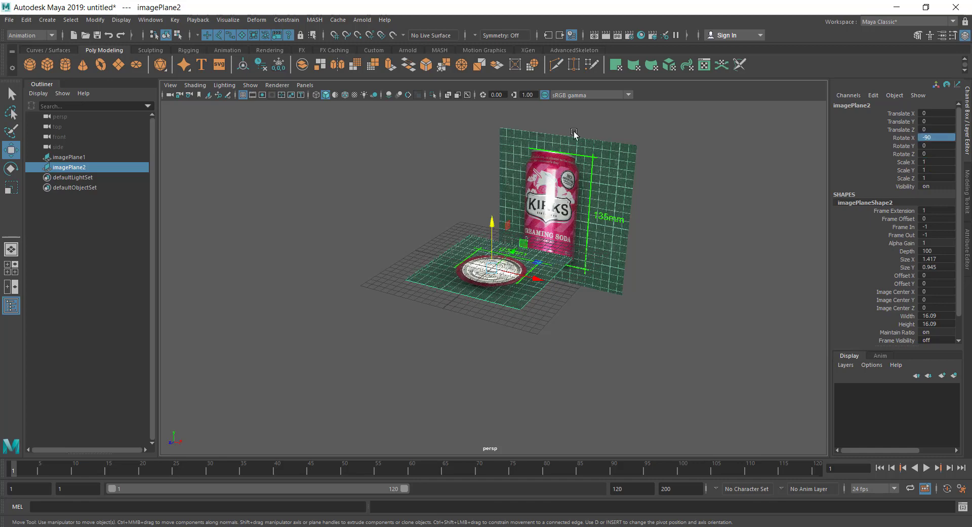
Step: Raise the can top image plane above the grid to a Translate Y of about 16.05
left_click(696, 224)
left_click_drag(631, 246, 514, 269, "alt")
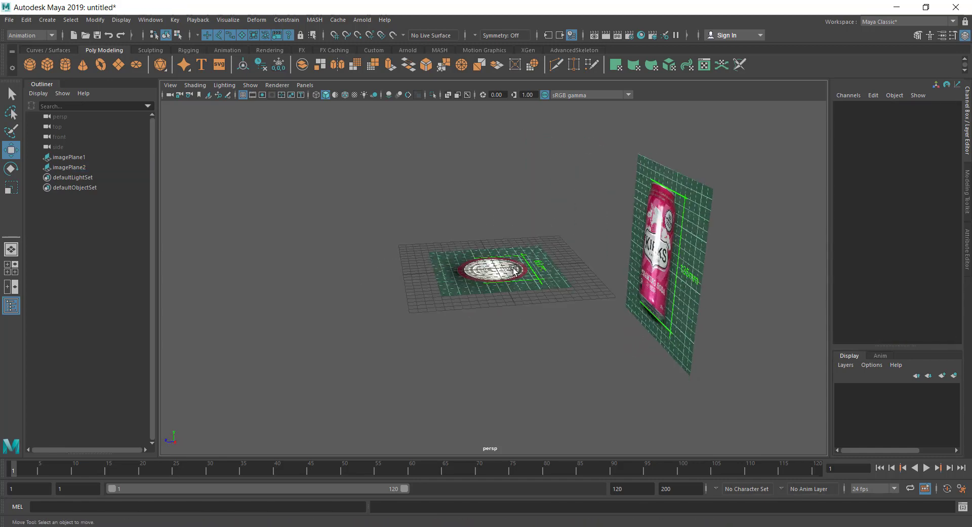
left_click(514, 269)
left_click_drag(496, 209, 640, 227)
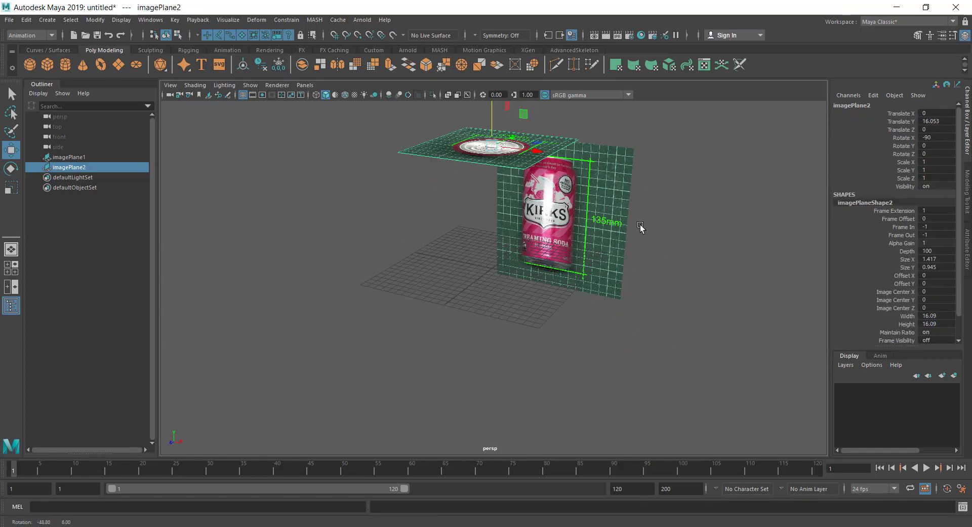
Step: Lower the Alpha Gain of the can side image plane to about 0.53 and of the can top image plane to about 0.56
left_click(509, 275)
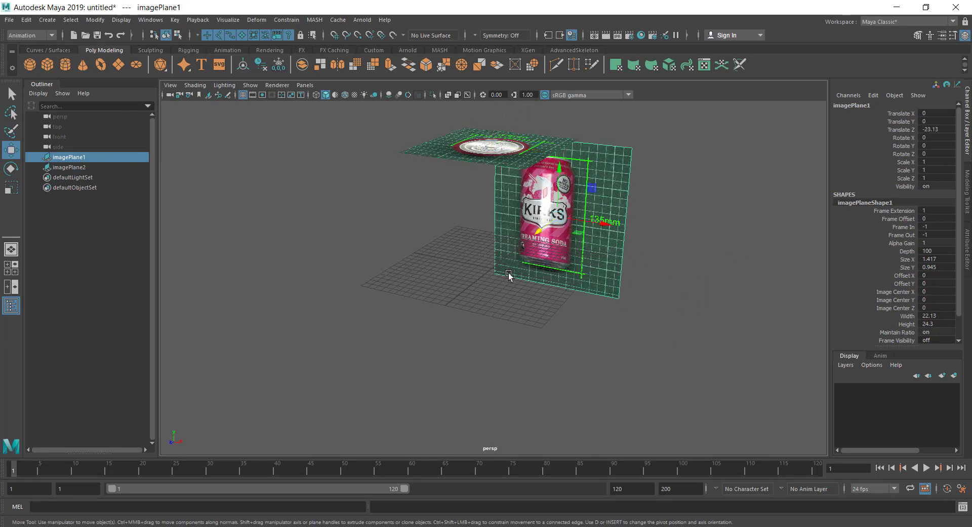
left_click(965, 253)
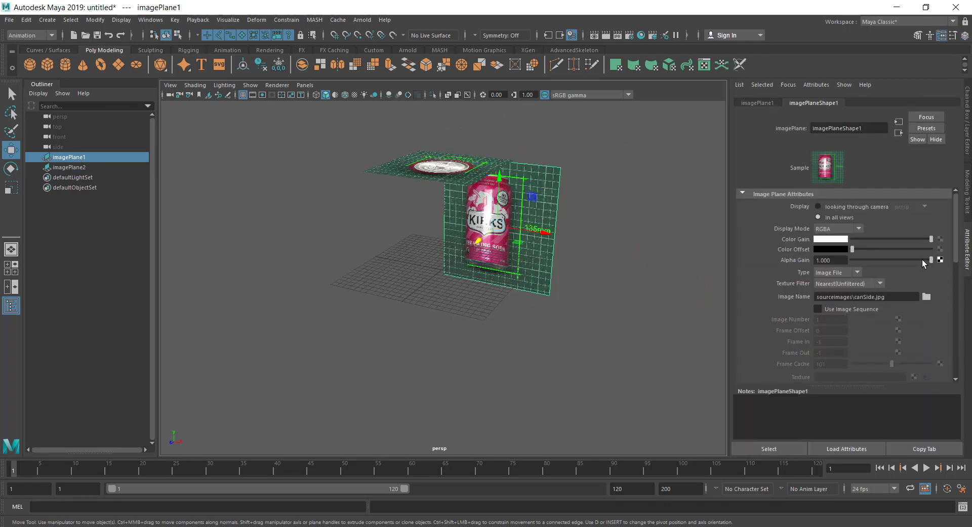
left_click_drag(921, 258, 890, 259)
left_click(439, 170)
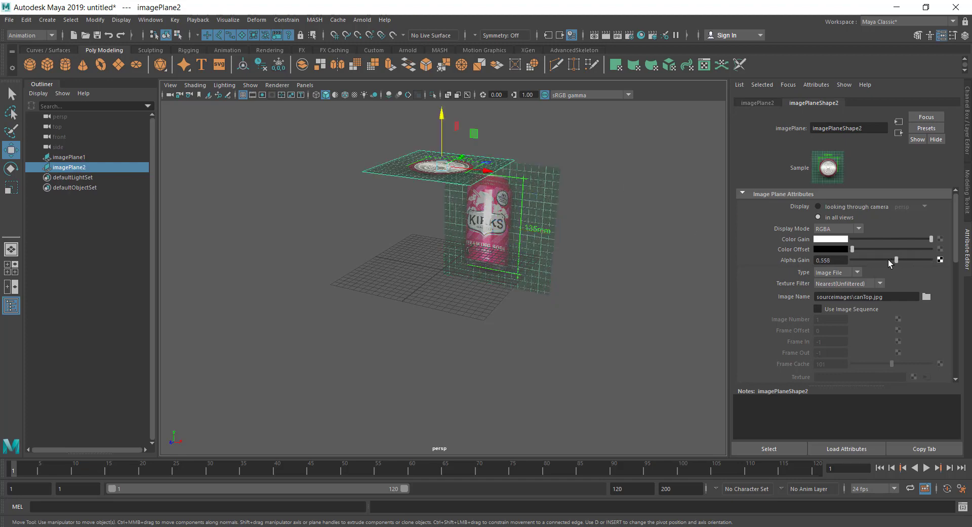
left_click_drag(571, 184, 554, 175, "alt")
left_click(564, 180)
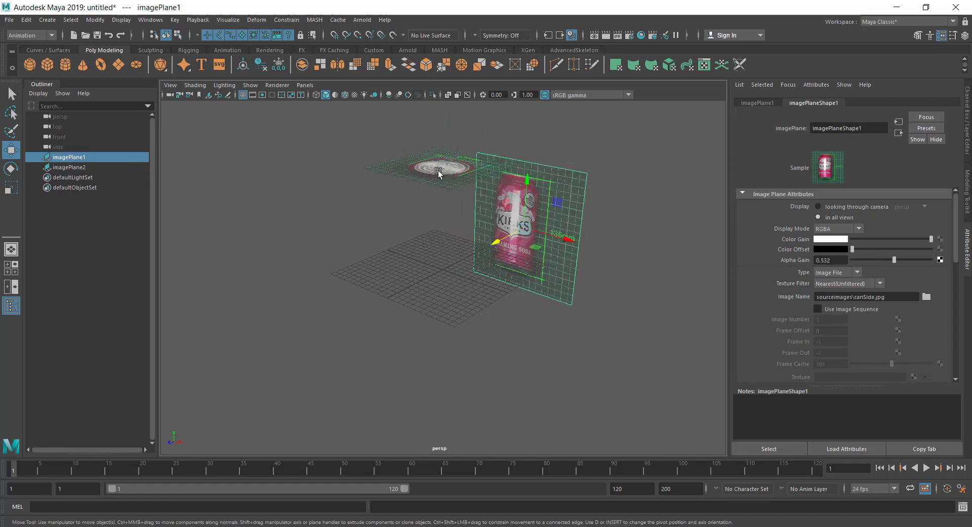
left_click(437, 169)
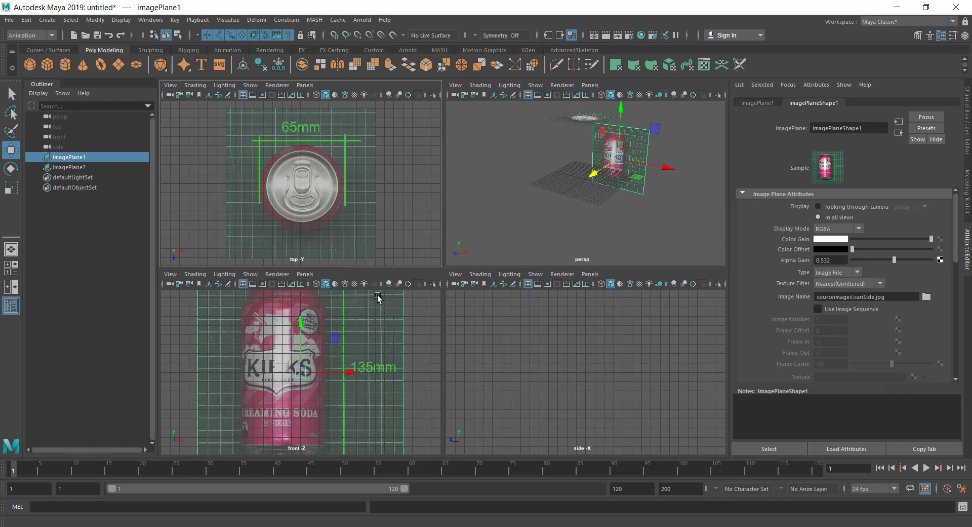
Step: In the front view, raise the can side image plane and shift it sideways to centre the can on the vertical axis
key("space")
left_click_drag(450, 223, 465, 67)
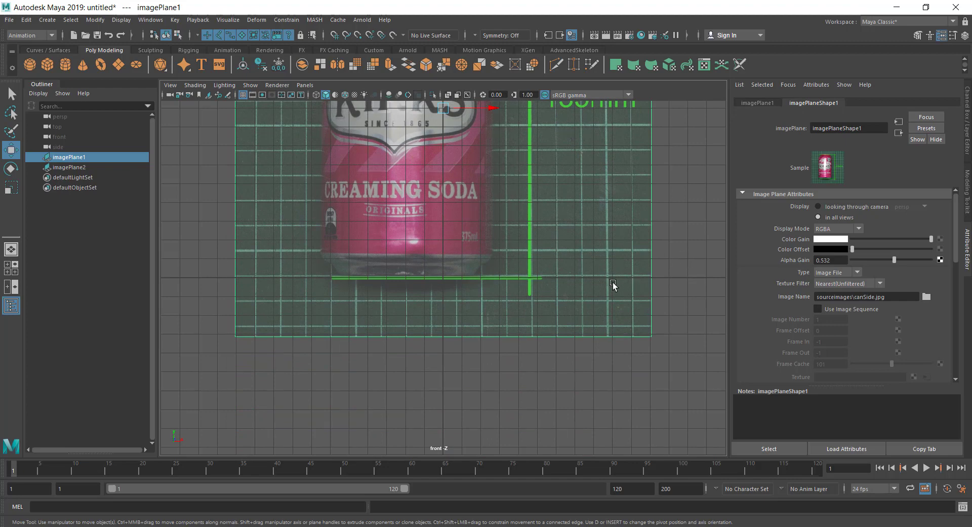
middle_click_drag(517, 307, 515, 356, "alt")
left_click_drag(484, 158, 524, 156)
right_click_drag(523, 154, 494, 121, "alt")
middle_click_drag(495, 121, 485, 231, "alt")
right_click_drag(485, 232, 472, 218, "alt")
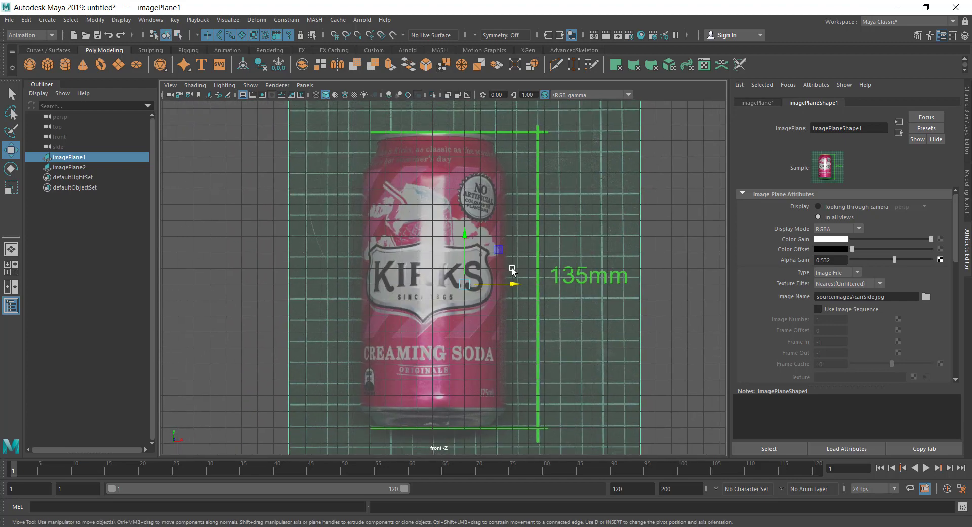
left_click_drag(512, 282, 515, 287)
key("space")
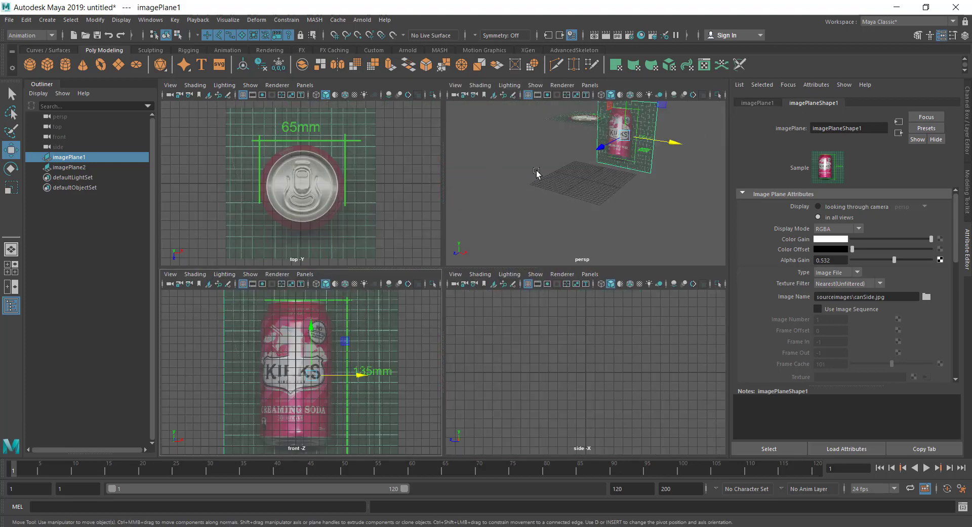
Step: Lower the can top image plane across the side plane and restore the side plane's Alpha Gain to 1
left_click(346, 191)
left_click_drag(631, 136, 644, 155, "alt")
left_click_drag(613, 119, 613, 137)
key("space")
left_click_drag(595, 202, 709, 220, "alt")
right_click_drag(709, 220, 878, 255, "alt")
left_click(555, 231)
left_click_drag(894, 259, 932, 260)
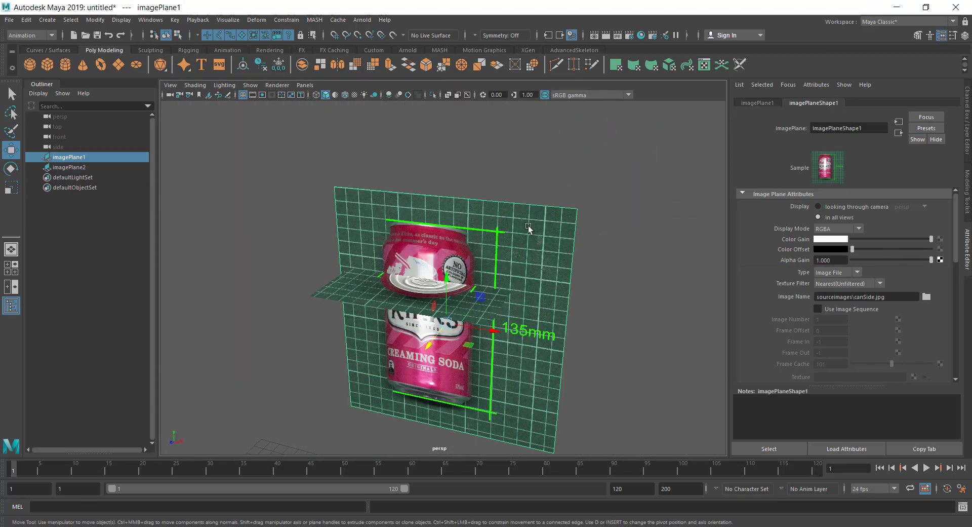
Step: Nudge the can top image plane horizontally so its can lines up with the can on the side image plane
left_click(499, 271)
right_click_drag(476, 279, 495, 292, "alt")
left_click_drag(495, 293, 555, 302, "alt")
key("f")
left_click_drag(494, 278, 491, 279)
right_click_drag(491, 280, 585, 289, "alt")
left_click_drag(379, 288, 264, 335, "alt")
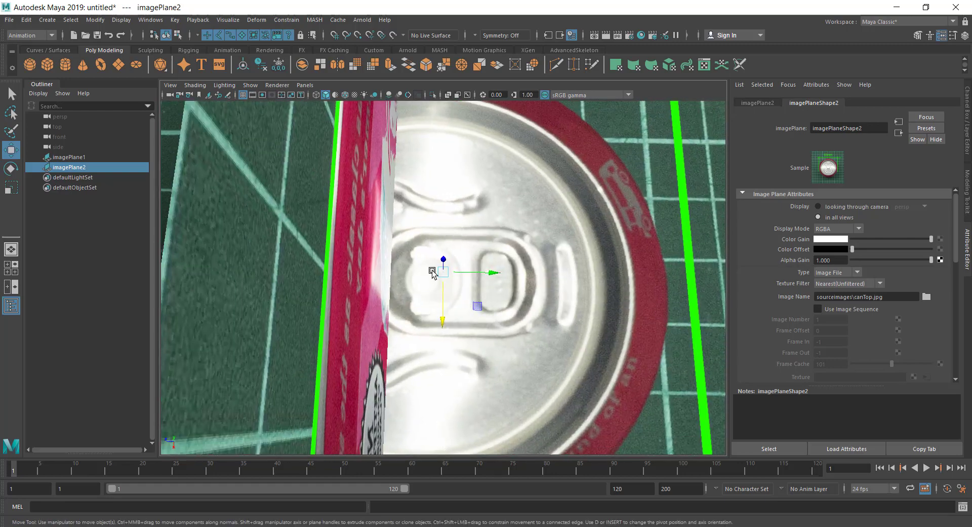
right_click_drag(432, 269, 375, 253, "alt")
left_click_drag(494, 272, 475, 273)
left_click_drag(430, 253, 532, 177, "alt")
mouse_move(496, 253)
right_mouse_down("alt")
mouse_move(466, 253)
mouse_move(489, 260)
right_mouse_up("alt")
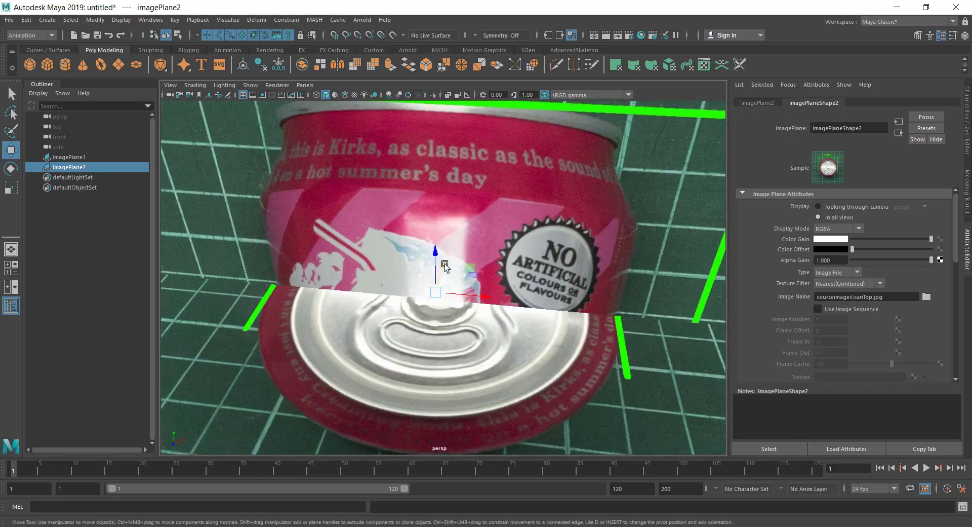
key("r")
left_click_drag(439, 289, 438, 289)
key("ctrl+z")
key("w")
Step: Move the can top image plane forward, clear of the side image plane
right_click_drag(453, 289, 405, 283, "alt")
left_click_drag(456, 264, 393, 243, "alt")
right_click_drag(456, 268, 420, 263, "alt")
left_click_drag(479, 274, 340, 289)
key("space")
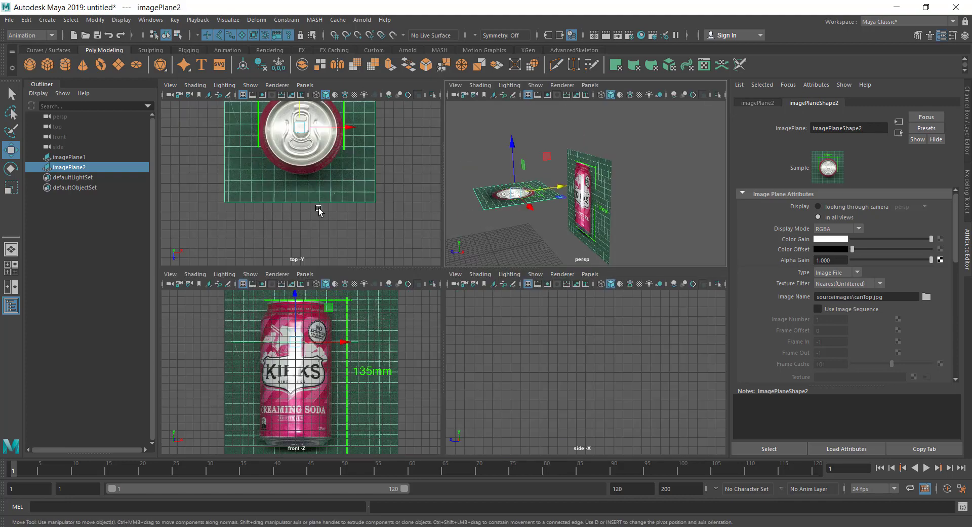
Step: In the top view, centre the pictured can on the grid axes and lower the top image plane's Alpha Gain to about 0.27
key("space")
middle_click_drag(453, 162, 453, 203, "alt")
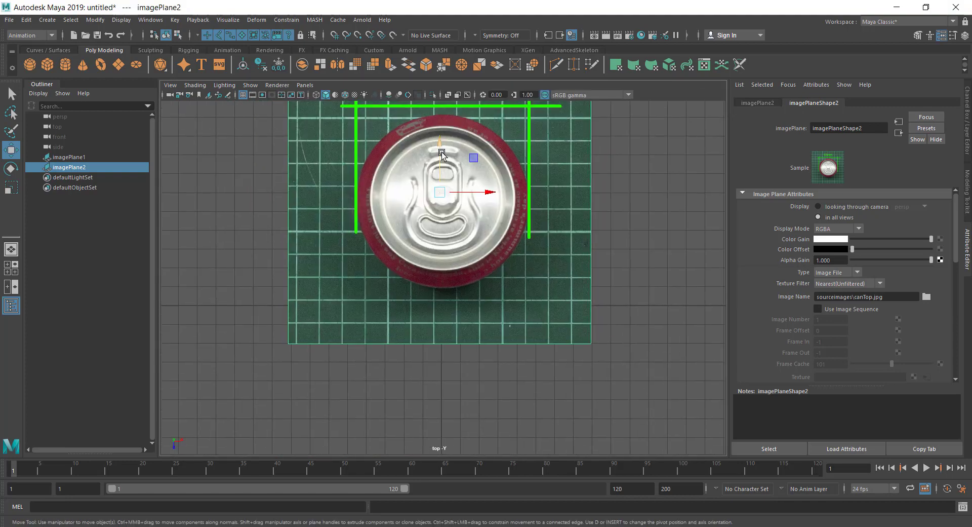
middle_click_drag(442, 154, 452, 239, "alt")
left_click_drag(906, 259, 902, 260)
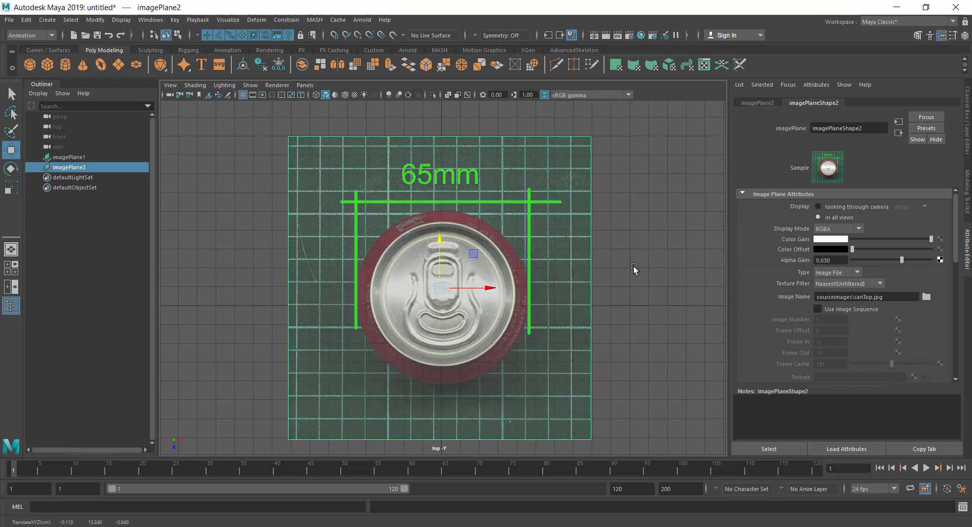
left_click_drag(442, 238, 441, 247)
left_click(872, 260)
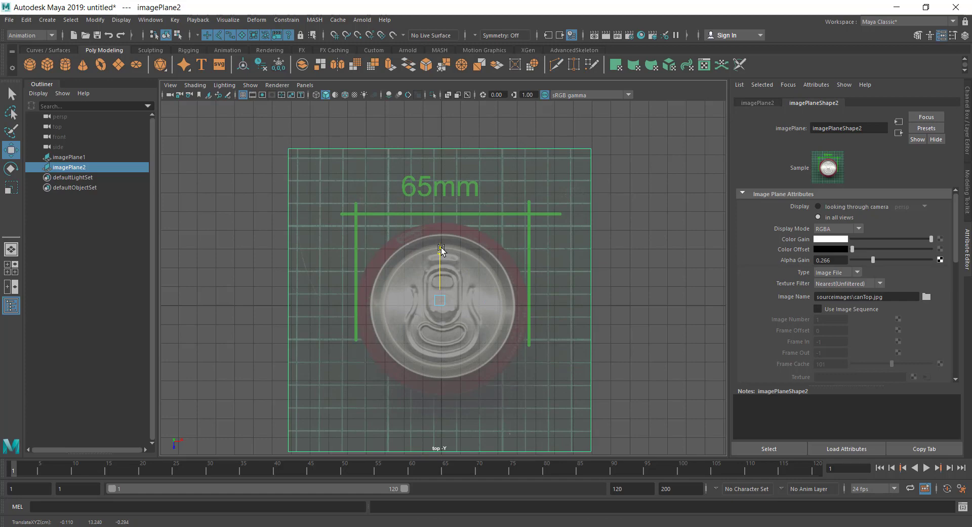
Step: Raise the can top image plane to a Translate Y of about 23.6, fade the side image plane, and clear the selection
key("space")
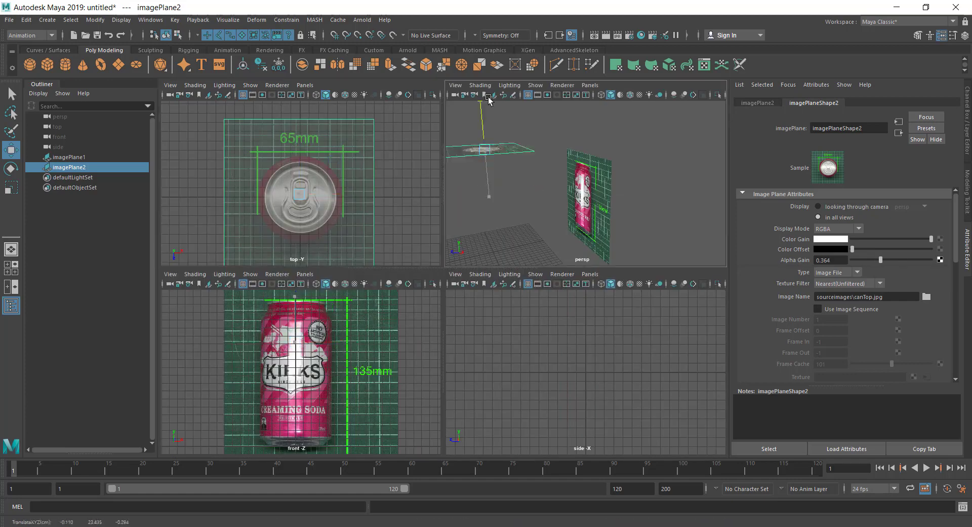
left_click(430, 206)
key("q")
key("space")
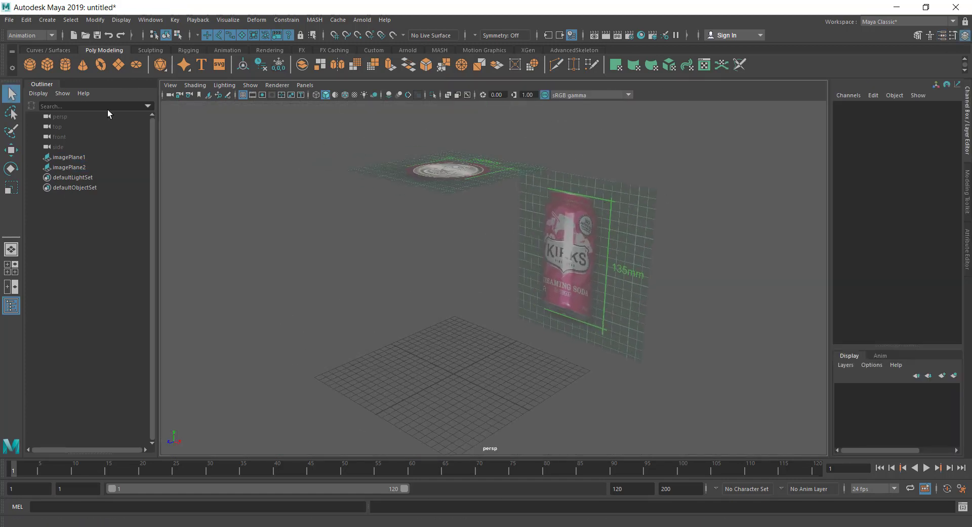
Step: Create a polygon cylinder, raise it to a Translate Y of about 10, and scale it uniformly to about 2.89
left_click(66, 65)
key("w")
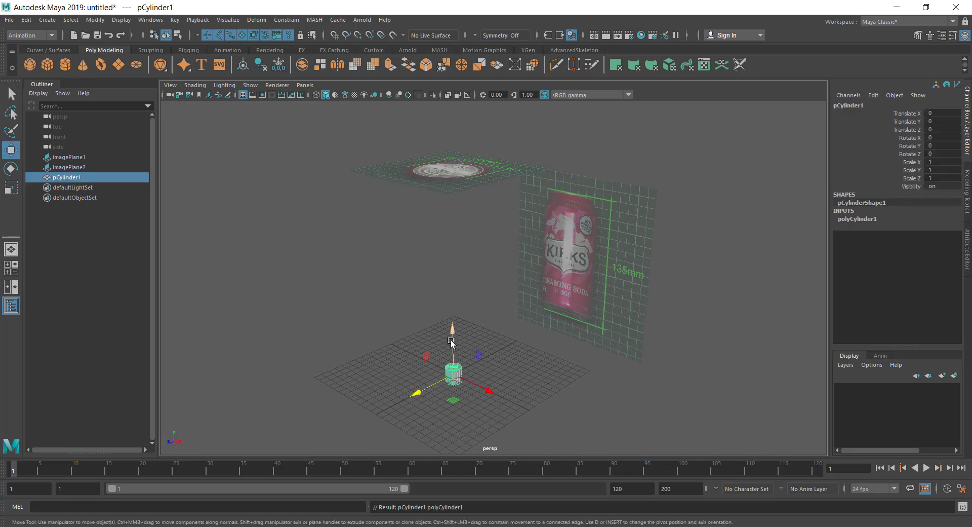
left_click_drag(452, 339, 452, 296)
key("r")
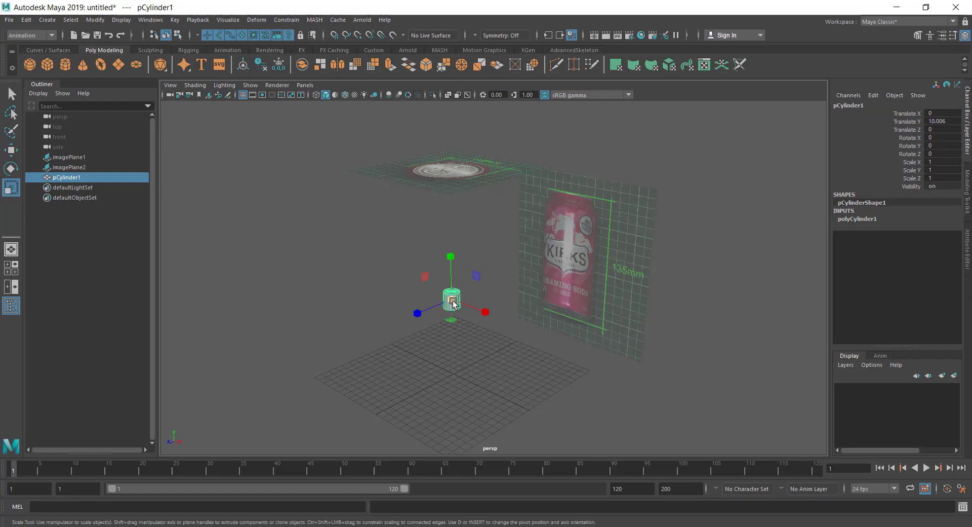
left_click_drag(451, 298, 515, 227)
Step: In the front view, scale the cylinder uniformly to about 4.42 to match the can's width and stretch it vertically over the can body
key("space")
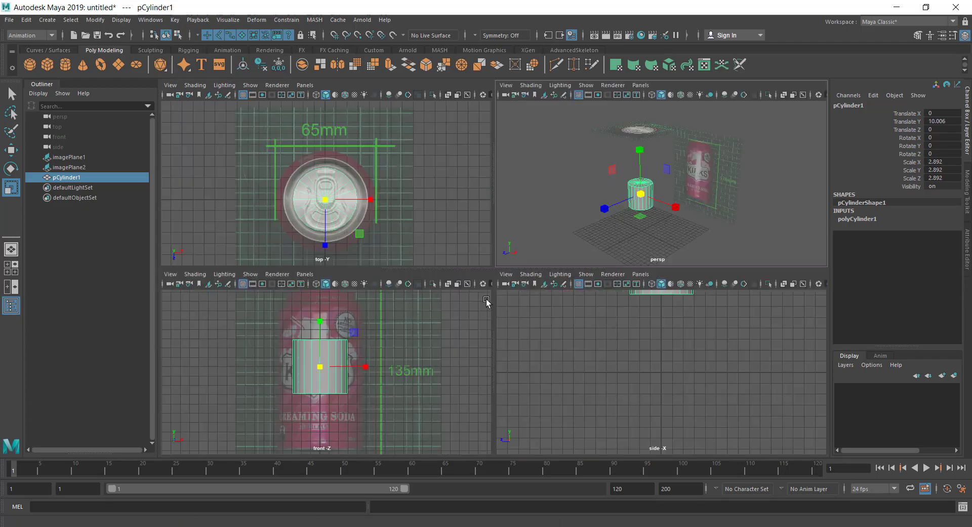
key("space")
left_click_drag(481, 269, 532, 249)
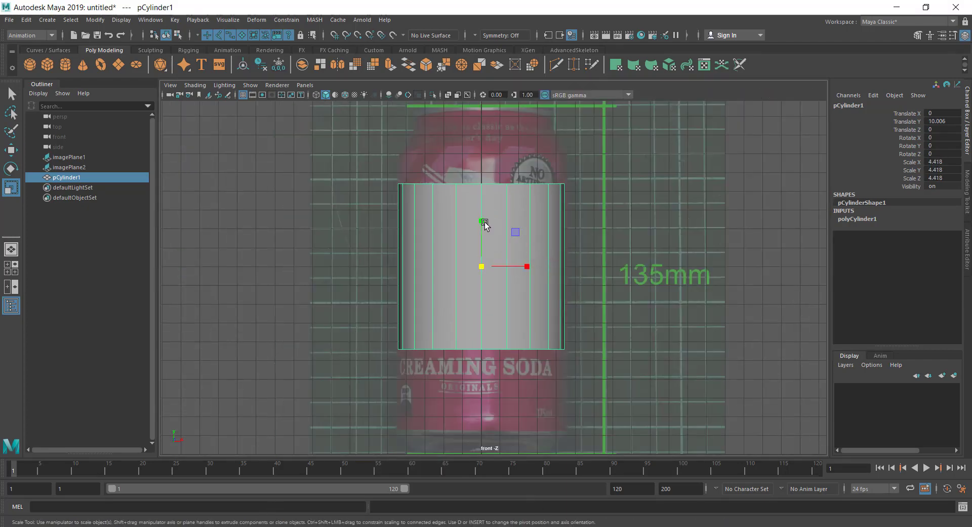
mouse_move(481, 221)
left_mouse_down()
mouse_move(484, 209)
mouse_move(482, 246)
mouse_move(482, 234)
left_mouse_up()
key("w")
key("r")
key("q")
Step: Move the cylinder's top vertices up to the can's shoulder, at a Y of about 16.16
right_click_drag(532, 174, 486, 178)
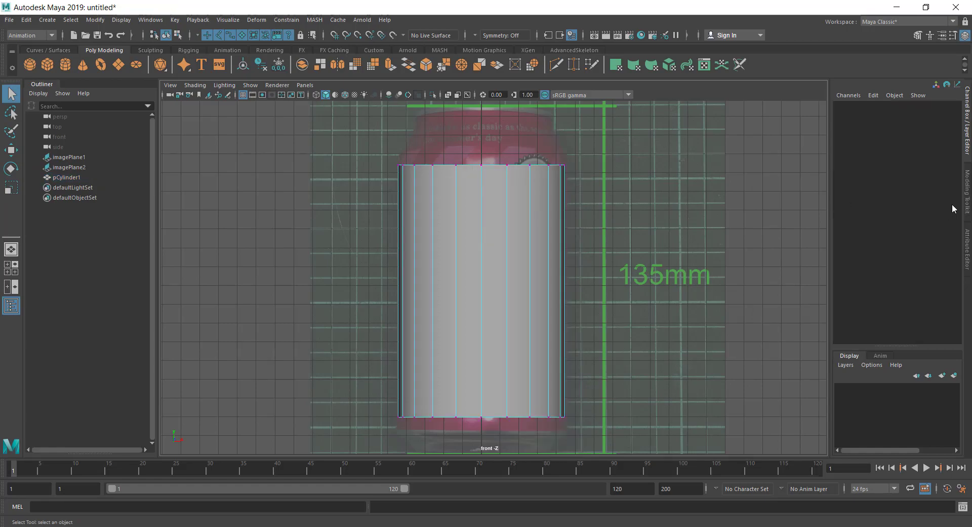
left_click(967, 191)
left_click_drag(465, 175, 628, 158)
key("w")
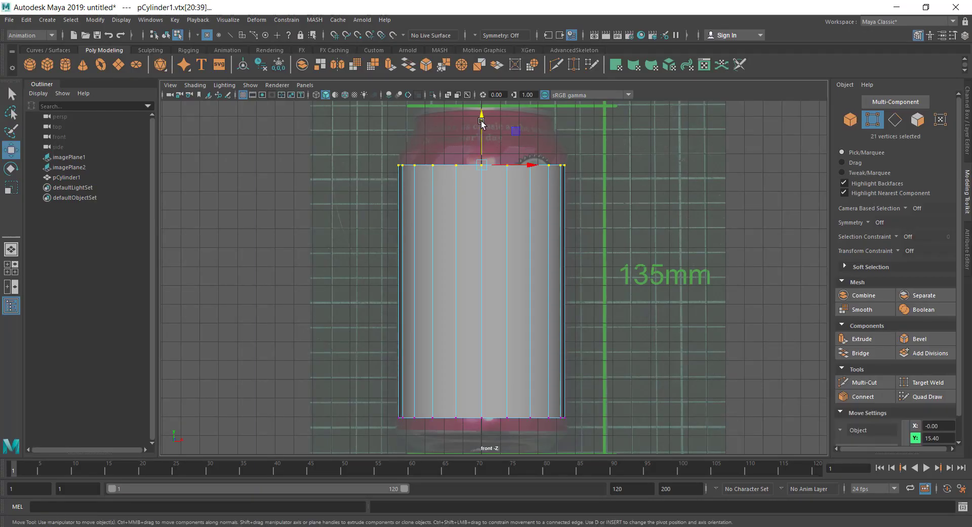
left_click_drag(482, 123, 481, 104)
Step: Move the cylinder's bottom vertices down to the lower end of the can body and return to object selection
key("q")
left_click_drag(369, 409, 650, 428)
middle_click_drag(514, 339, 505, 266, "alt")
key("w")
left_click_drag(473, 286, 474, 306)
key("q")
middle_click_drag(509, 156, 502, 245, "alt")
right_click_drag(503, 244, 547, 227)
left_click(658, 250)
left_click(723, 256)
Step: Select only the faces of the cylinder's top cap in the perspective view
key("space")
left_click(646, 177)
left_click_drag(646, 177, 634, 171, "alt")
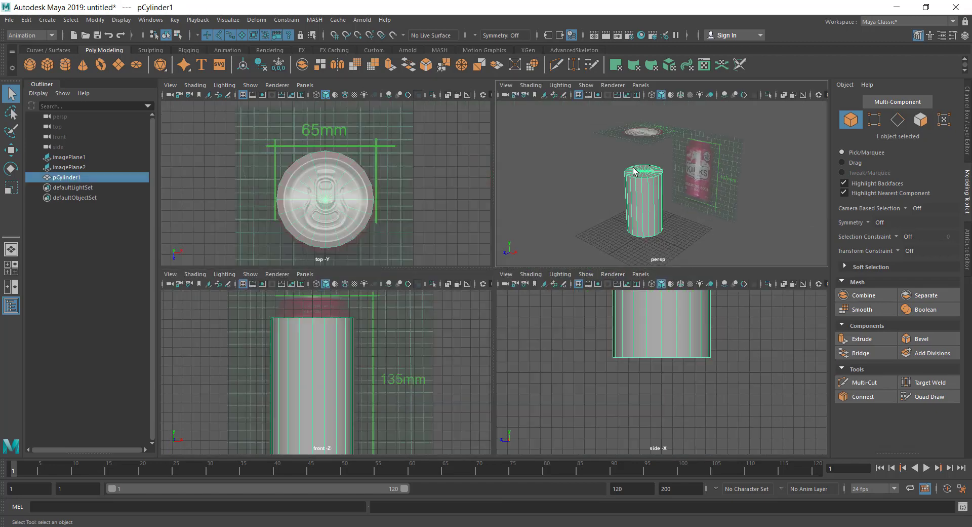
right_click_drag(633, 171, 656, 167, "alt")
middle_click_drag(363, 336, 361, 337, "alt")
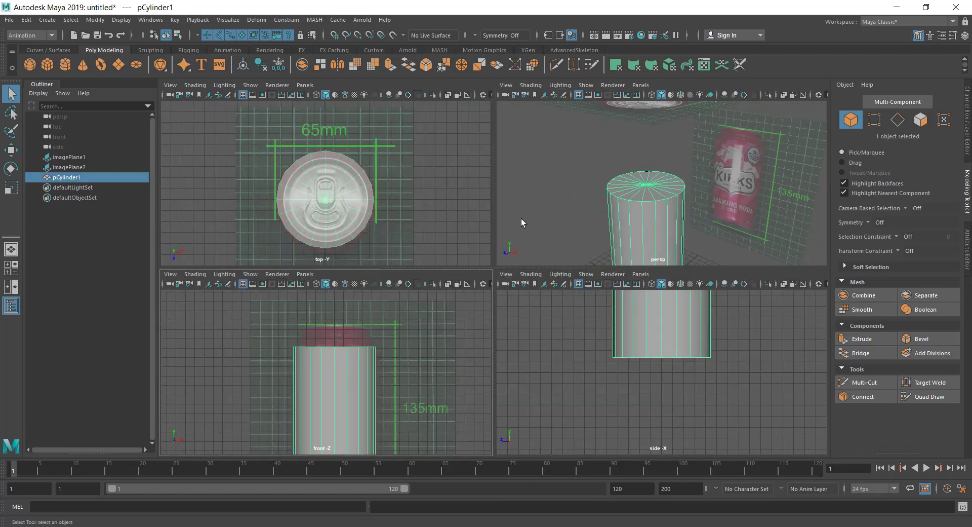
right_click_drag(652, 182, 641, 182)
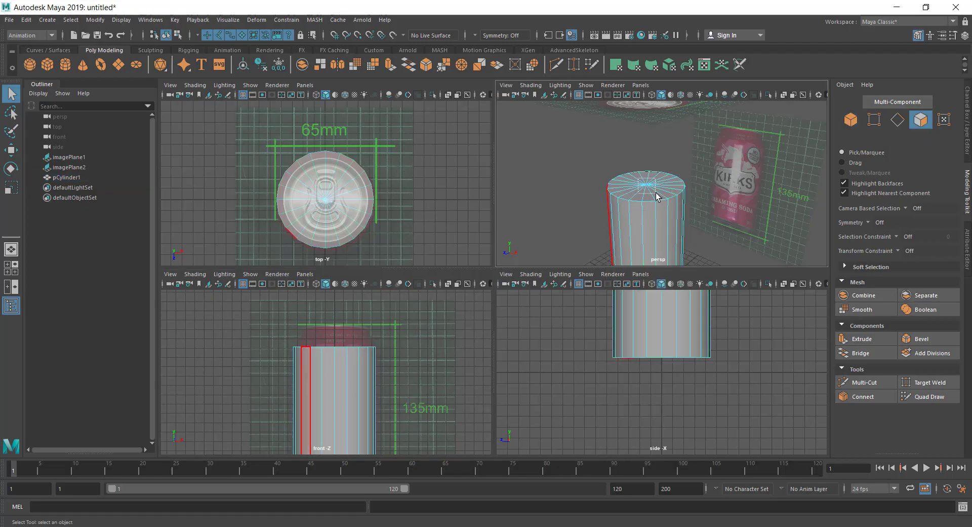
left_click_drag(655, 193, 684, 178)
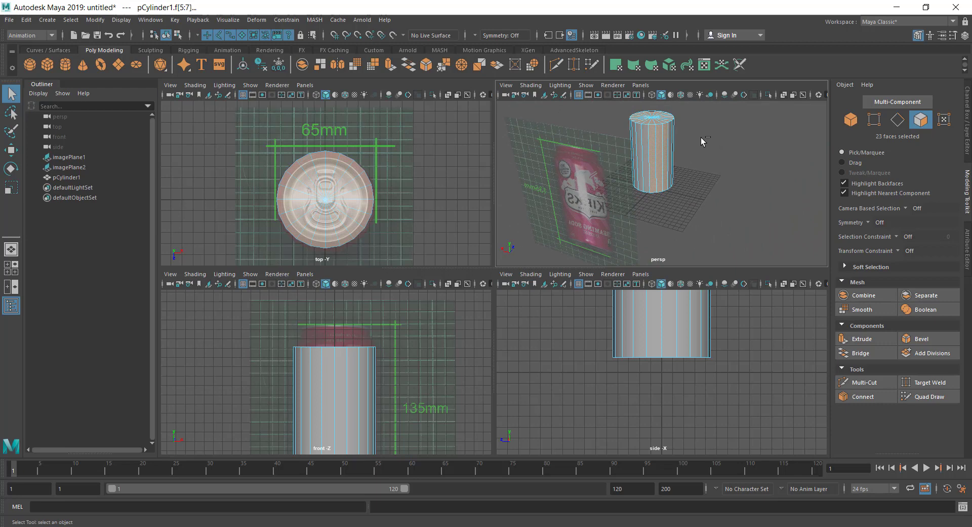
left_click_drag(717, 144, 592, 218, "ctrl")
left_click_drag(646, 157, 681, 155, "alt")
key("w")
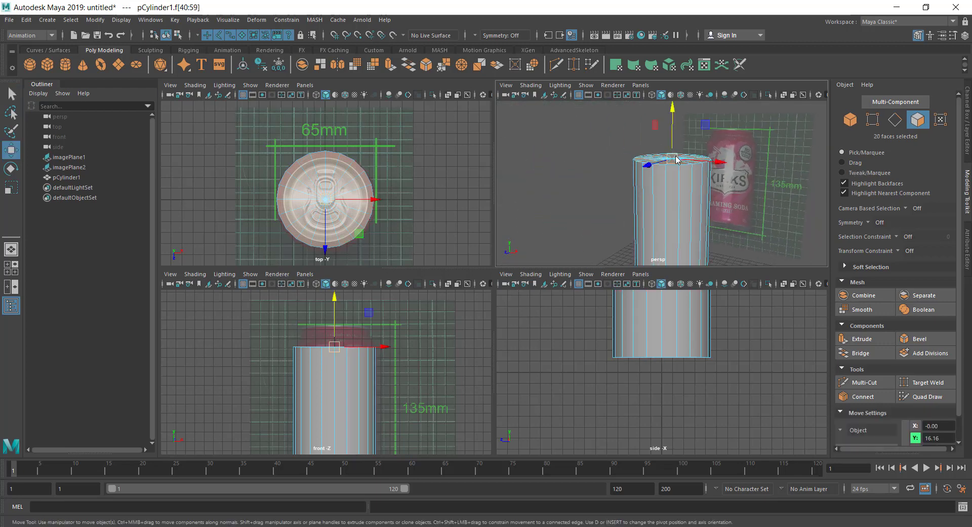
Step: Extrude the top cap faces with a Thickness of 2 and an Offset of 1.3 to form the tapered shoulder
right_click_drag(677, 159, 674, 187, "shift")
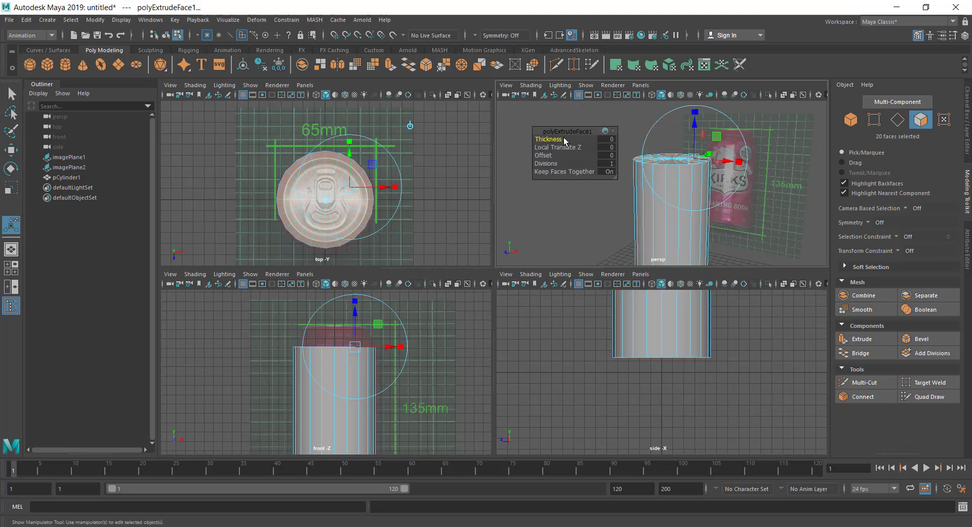
left_click_drag(557, 148, 550, 164)
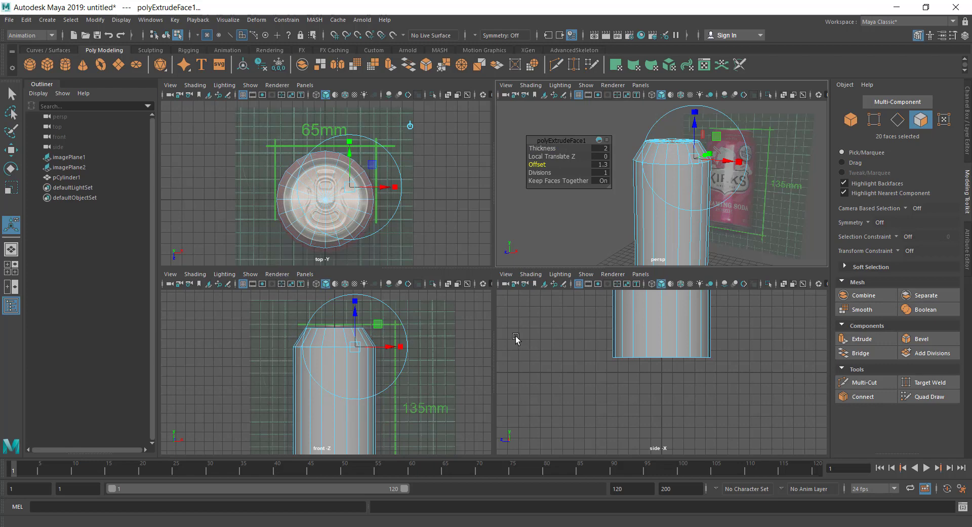
left_click(13, 94)
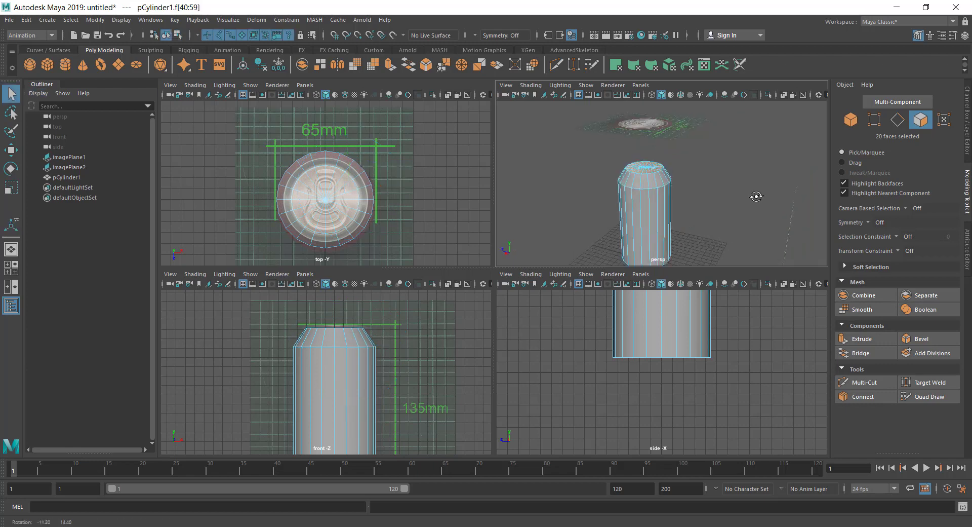
Step: Deselect the cylinder's faces and switch the perspective view to wireframe display
left_click_drag(756, 196, 738, 203, "alt")
middle_click_drag(706, 220, 709, 187, "alt")
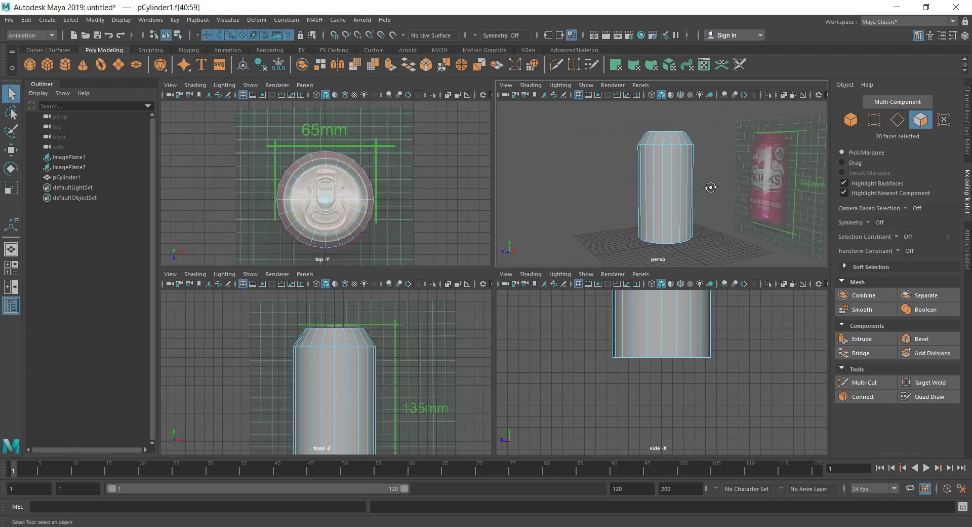
left_click_drag(710, 187, 716, 187, "alt")
left_click(729, 152)
left_click_drag(729, 152, 702, 153, "alt")
key("4")
left_click(600, 153)
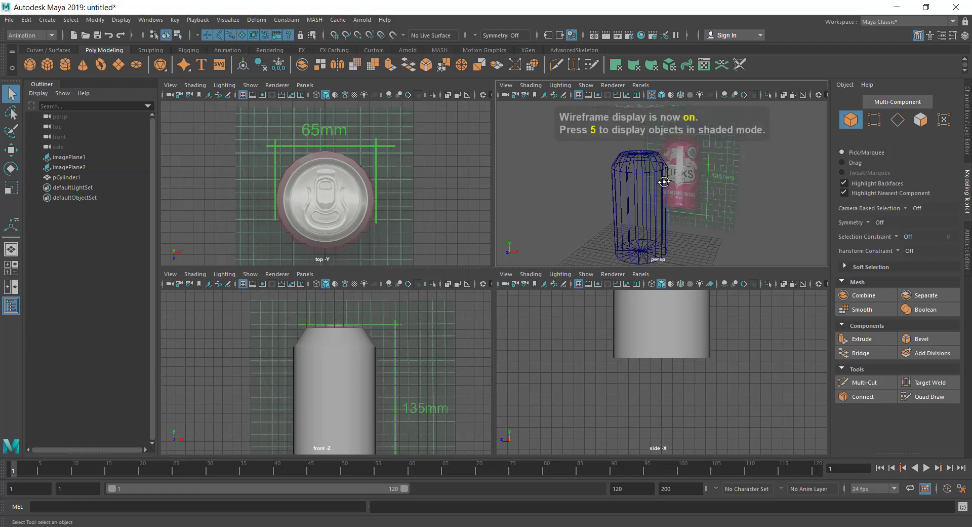
left_click_drag(600, 153, 640, 156, "alt")
Step: Reselect only the cylinder's top cap faces above the tapered shoulder in the perspective view
right_click_drag(639, 153, 638, 180)
mouse_move(639, 181)
left_mouse_down("alt")
mouse_move(640, 167)
mouse_move(681, 180)
mouse_move(641, 168)
left_mouse_up("alt")
left_click_drag(678, 220, 648, 168, "alt")
left_click_drag(684, 196, 719, 187, "ctrl")
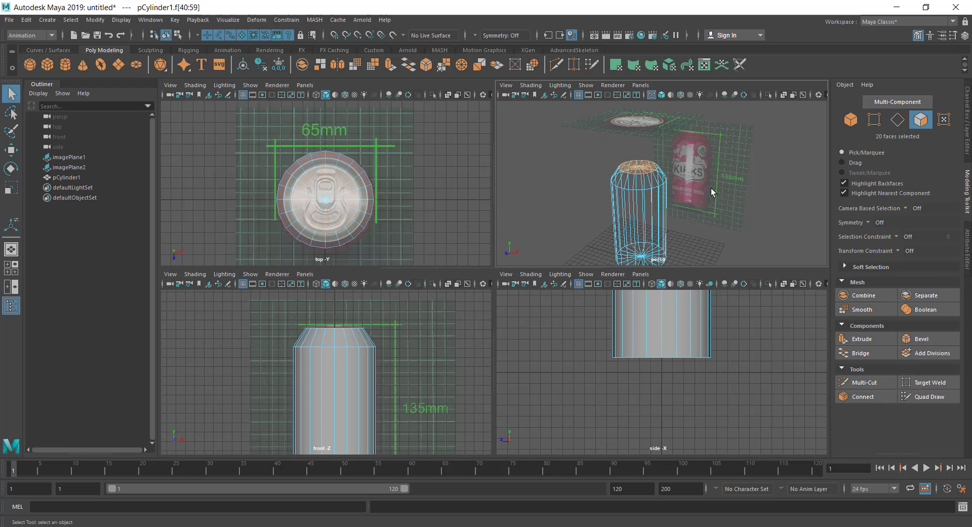
Step: Extrude the top cap faces straight up to the green reference line to form the can's short neck
right_click(648, 169, "shift")
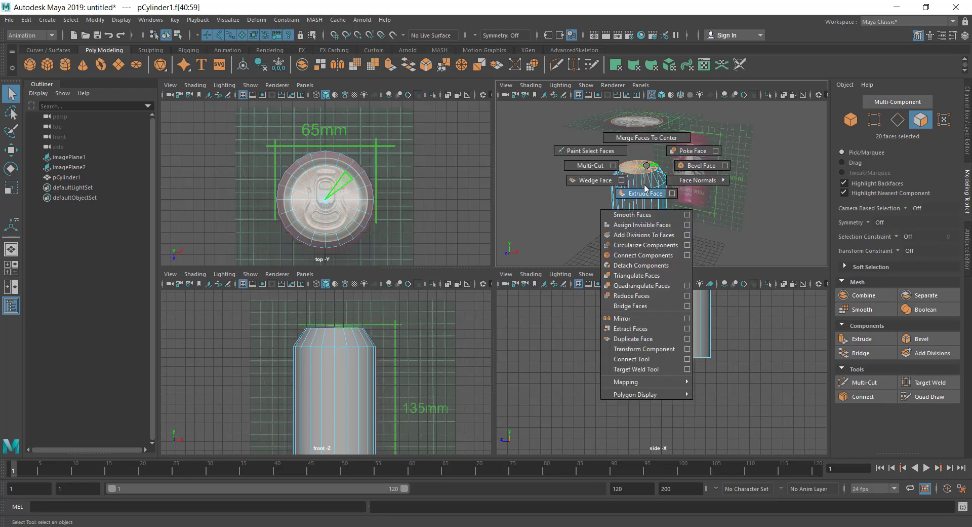
left_click(645, 188)
scroll(386, 380, "up", 5)
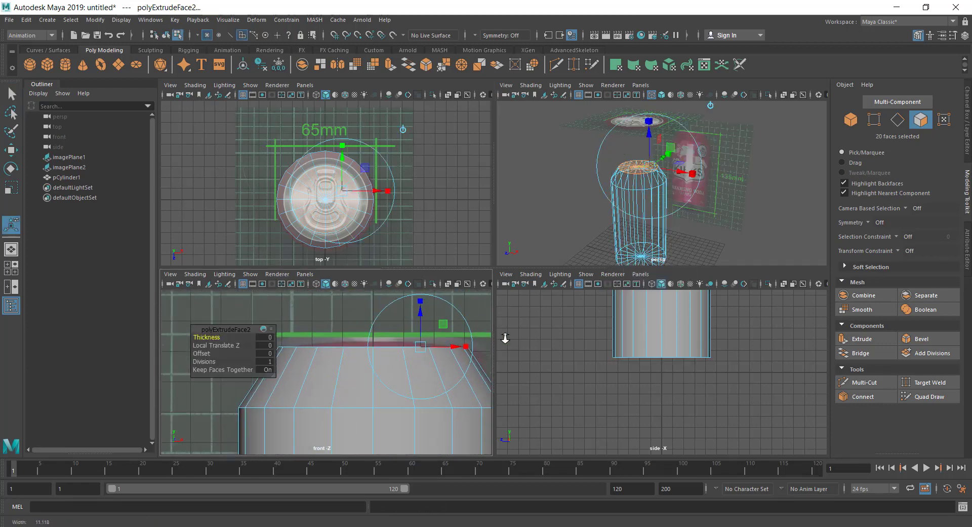
key("space")
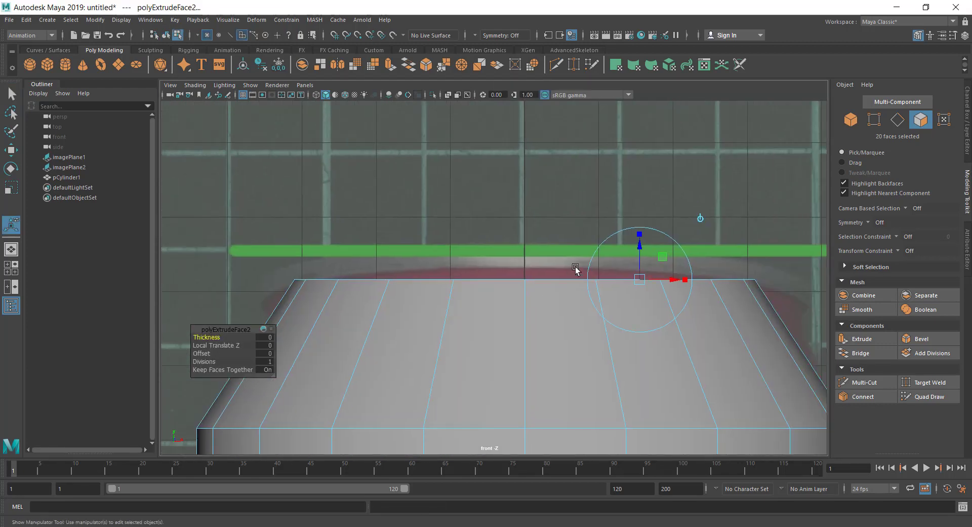
scroll(611, 232, "down", 2)
key("q")
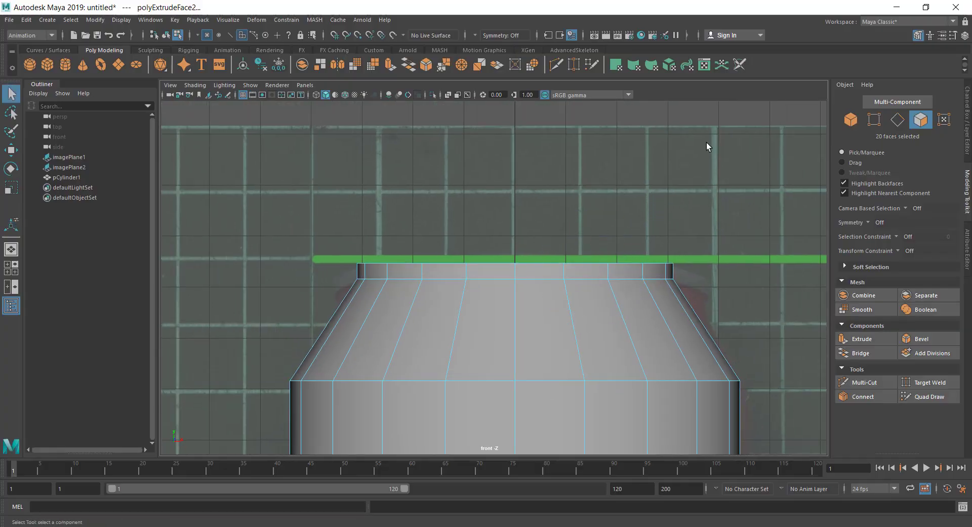
Step: Show the front view in wireframe and select all vertices of the neck's upper and lower rings
scroll(636, 288, "down", 3)
scroll(643, 289, "up", 1)
key("4")
scroll(663, 298, "up", 1)
left_click(669, 301)
right_click_drag(652, 287, 582, 284)
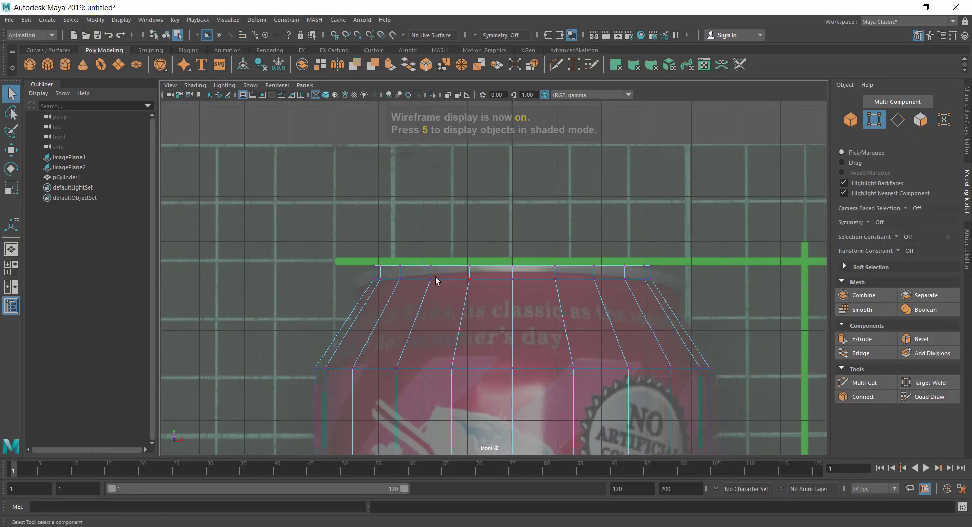
left_click_drag(357, 291, 670, 247)
Step: Scale the neck vertices slightly outward to match the reference, and return to object selection with the perspective view shaded
key("w")
key("r")
key("space")
key("space")
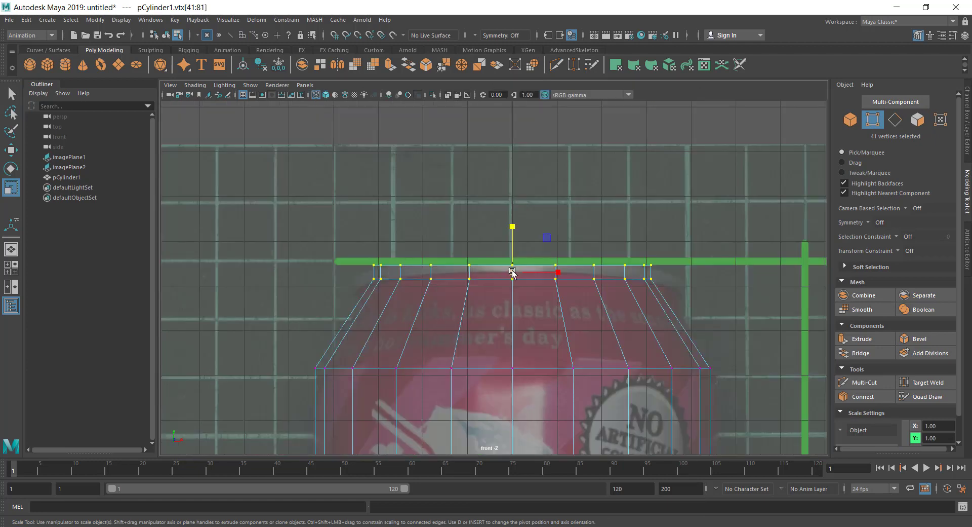
left_click_drag(519, 273, 524, 272)
key("space")
key("5")
key("F8")
key("q")
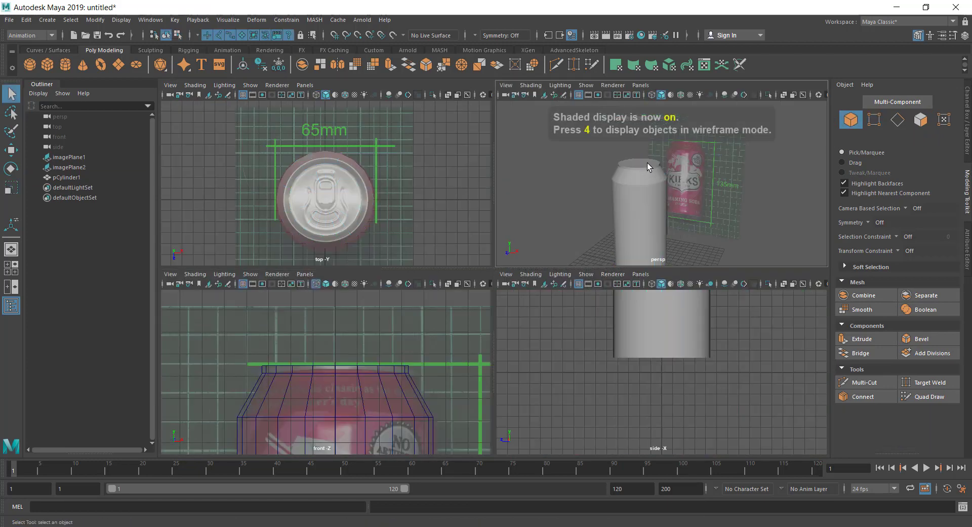
Step: Select the band of faces running around the can's neck in the front view
scroll(607, 147, "up", 3)
right_click_drag(601, 131, 603, 160)
key("space")
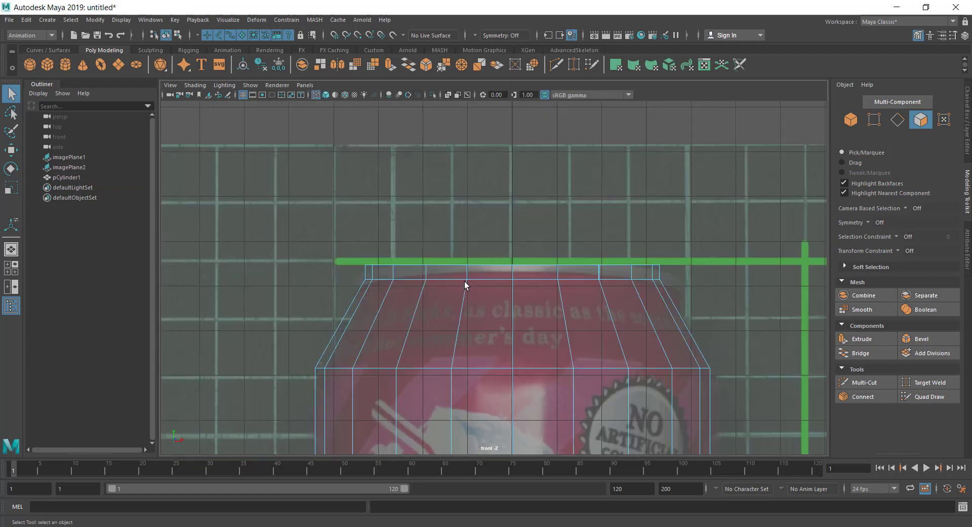
left_click_drag(632, 275, 693, 277)
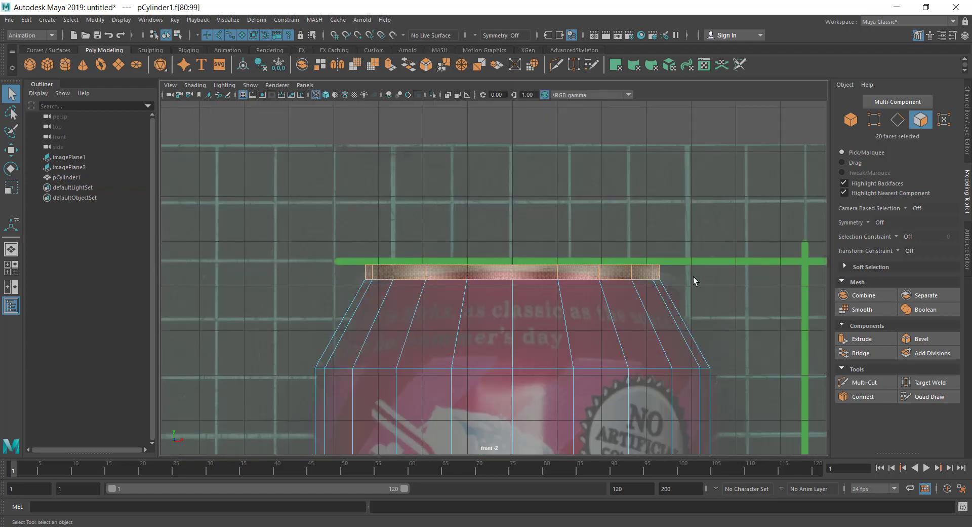
key("space")
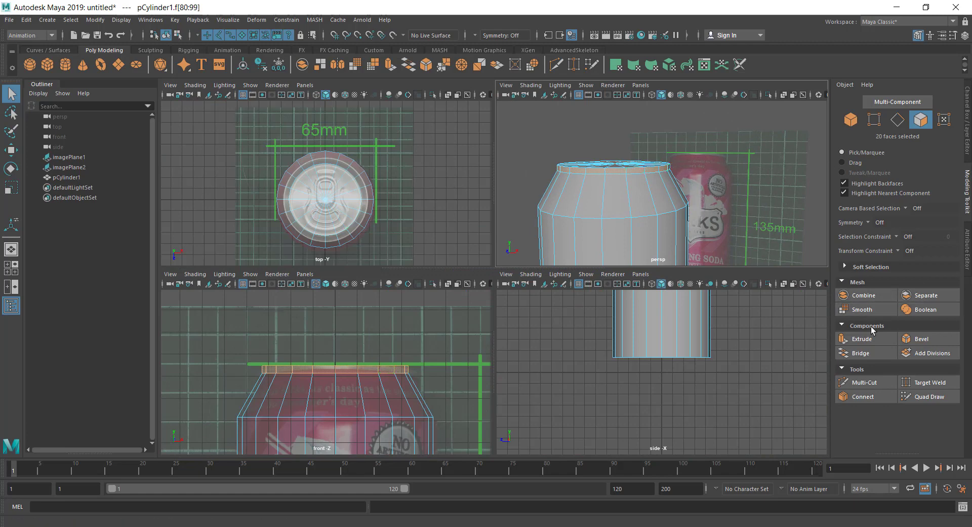
Step: Extrude the neck's face band outward to form a raised rim around the can's top
left_click(862, 338)
left_click_drag(685, 184, 683, 132, "alt")
key("q")
left_click(769, 133)
right_click_drag(679, 143, 730, 134, "alt")
left_click_drag(731, 134, 743, 151, "alt")
right_click_drag(743, 150, 718, 152, "alt")
left_click_drag(717, 152, 687, 172, "alt")
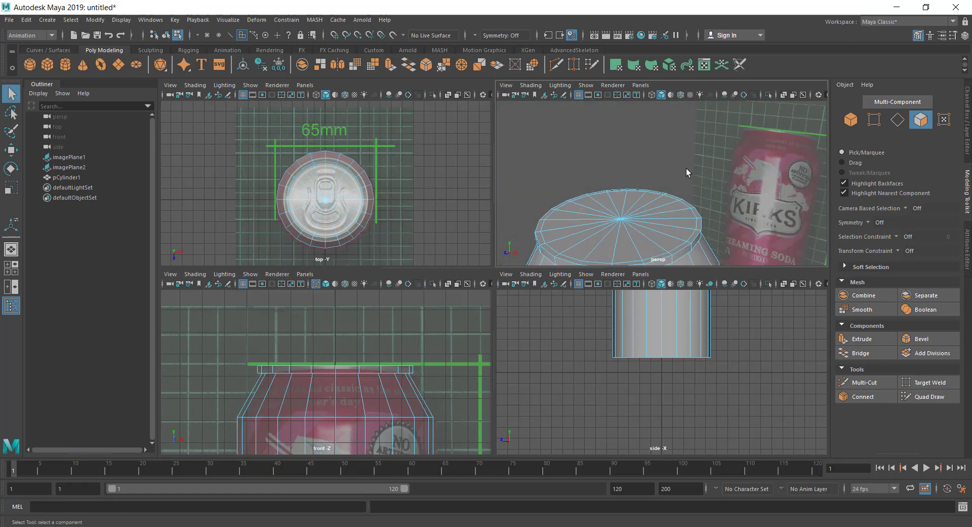
Step: Select only the faces of the can's bottom cap with the perspective view in wireframe
left_click(699, 224)
right_click_drag(734, 185, 646, 107, "alt")
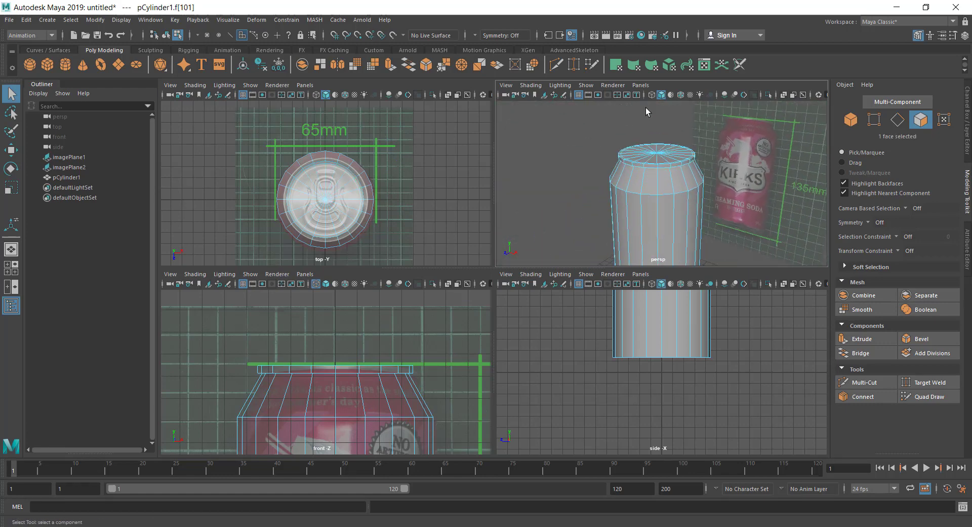
middle_click_drag(643, 223, 660, 196, "alt")
left_click_drag(660, 196, 654, 138, "alt")
key("4")
left_click_drag(637, 229, 670, 256)
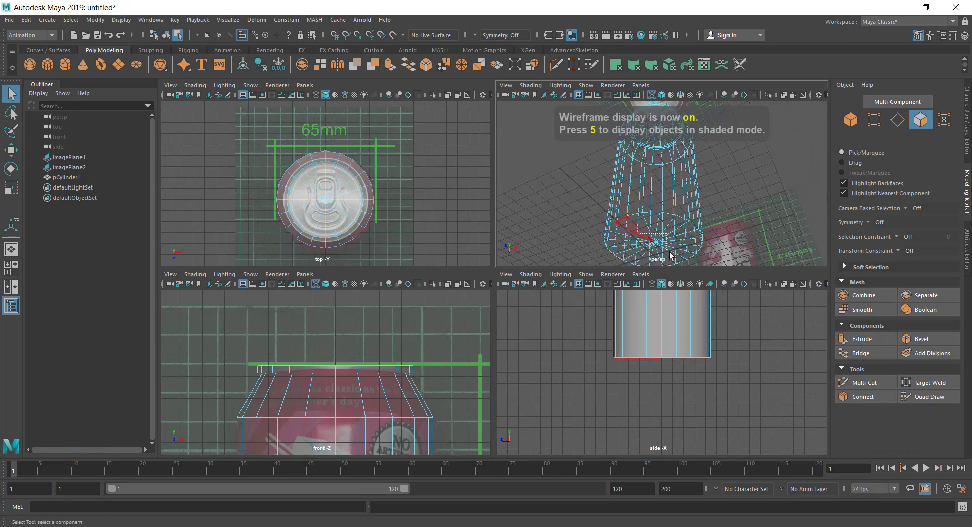
left_click_drag(612, 152, 703, 201, "ctrl")
left_click_drag(704, 203, 708, 254, "alt")
Step: Extrude the bottom cap faces and pull them partway down toward the green baseline in the front view
key("w")
key("space")
left_click_drag(596, 271, 582, 295, "alt")
right_click_drag(526, 297, 524, 326, "shift")
key("space")
key("space")
right_click_drag(592, 405, 512, 351, "alt")
middle_click_drag(512, 351, 507, 106, "alt")
right_click_drag(507, 106, 508, 234, "alt")
middle_click_drag(508, 235, 527, 268, "alt")
left_click_drag(569, 345, 570, 365)
right_click_drag(598, 330, 637, 373, "alt")
Step: Scale the extruded bottom faces inward to taper the base, and fine-tune their height
key("r")
left_click_drag(531, 372, 508, 372)
key("w")
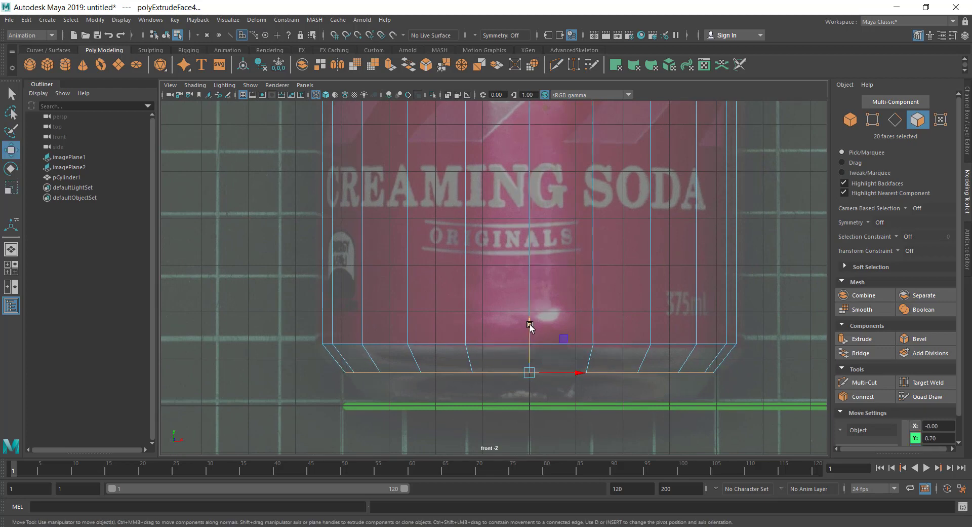
left_click_drag(530, 325, 530, 325)
Step: Extrude the bottom faces again down to the green baseline and scale them inward
key("ctrl+e")
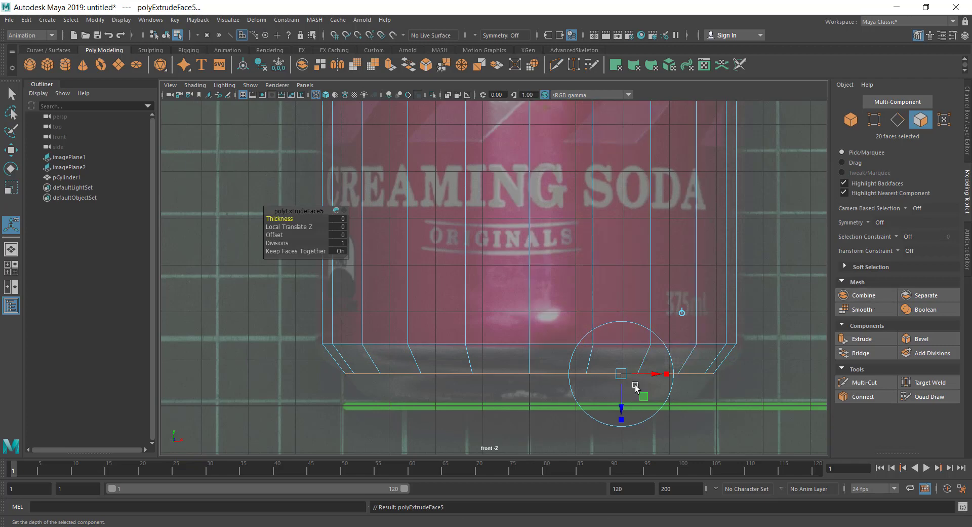
left_click_drag(621, 405, 623, 429)
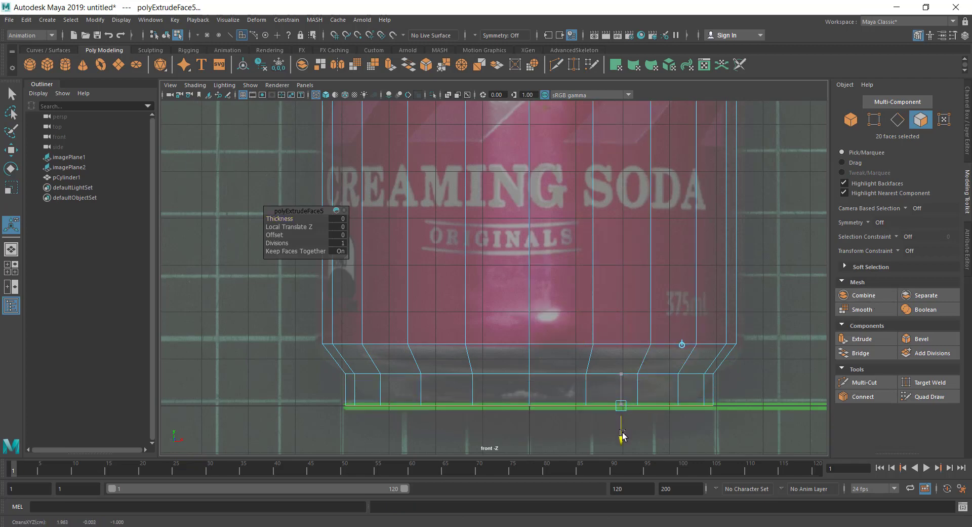
key("r")
left_click_drag(582, 399, 503, 407)
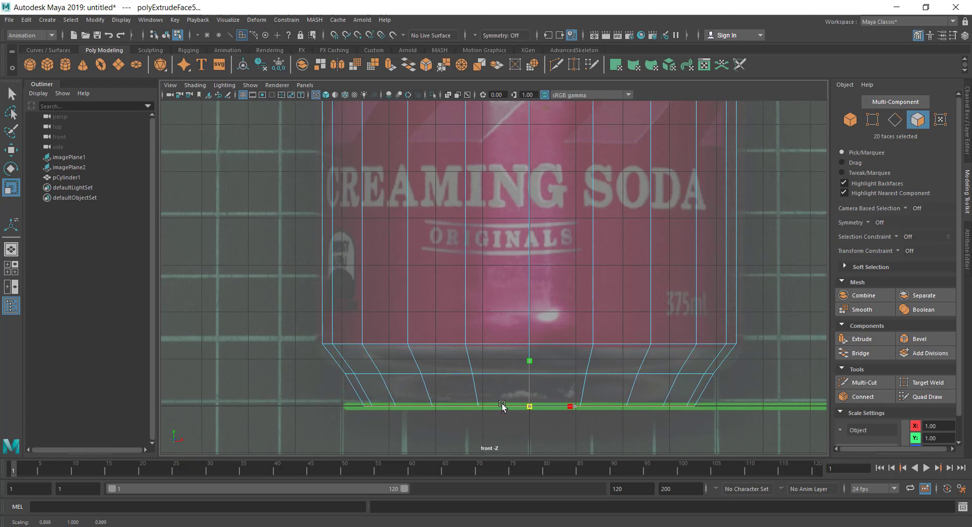
key("q")
Step: Return the cylinder to object selection in the front view
right_click(594, 277)
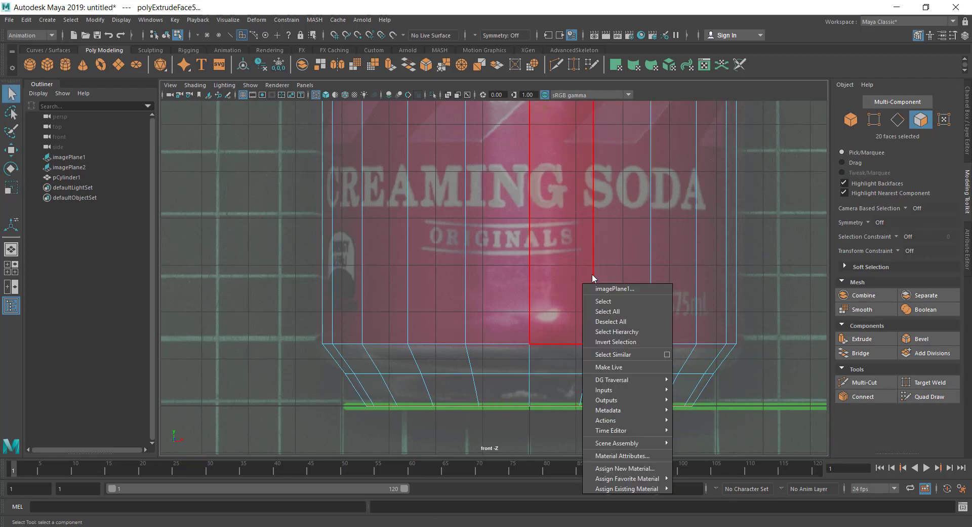
right_click(732, 213)
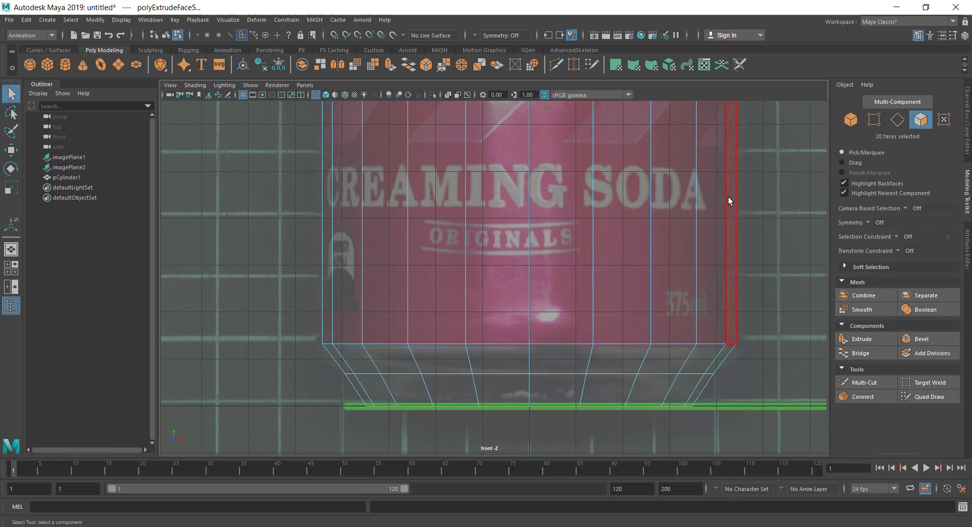
right_click_drag(729, 200, 742, 187)
right_click_drag(729, 200, 610, 230, "alt")
middle_click_drag(610, 230, 597, 180, "alt")
right_click_drag(597, 180, 786, 323, "alt")
right_click_drag(669, 233, 747, 290, "alt")
middle_click_drag(747, 291, 664, 292, "alt")
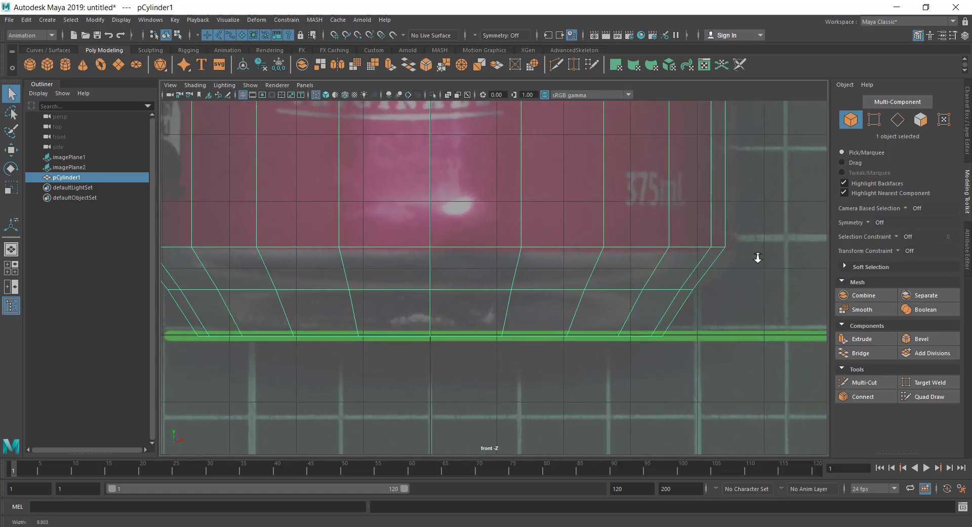
right_click_drag(758, 256, 773, 252, "alt")
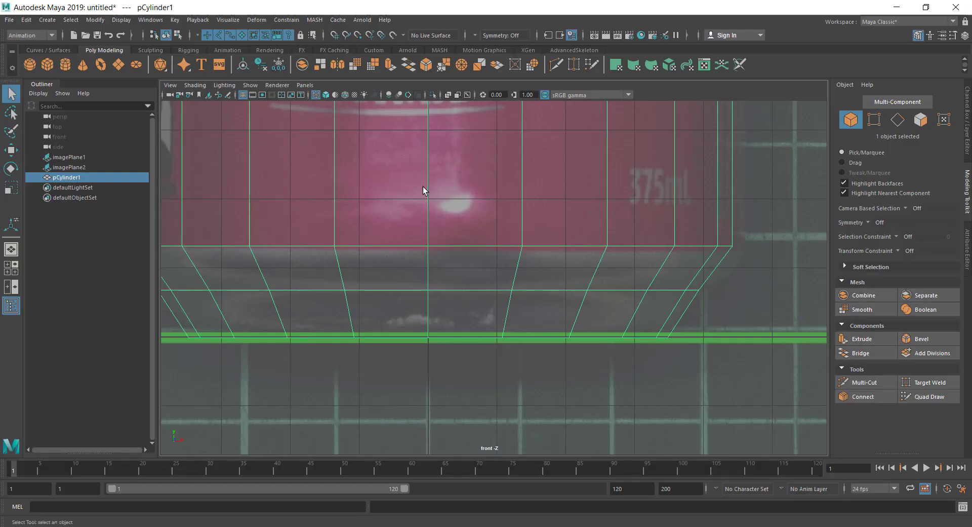
Step: Insert an edge loop around the middle of the upper tapered band at the can's base
right_click(505, 217)
right_click(522, 199)
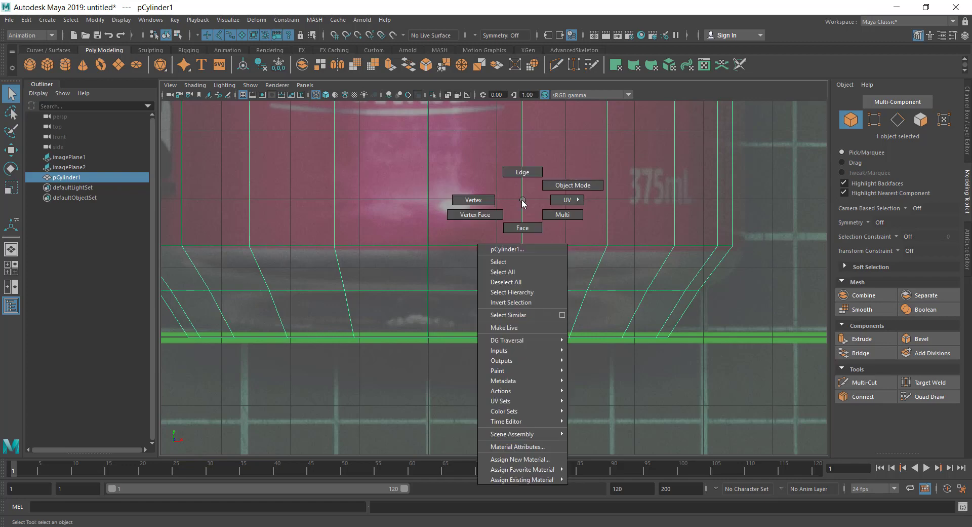
right_click_drag(521, 199, 522, 172)
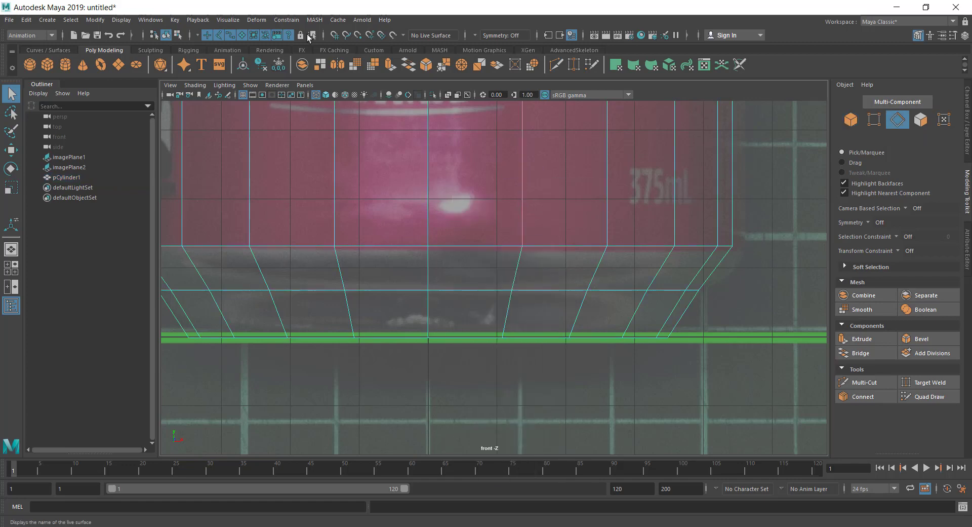
key("F2")
left_click(241, 19)
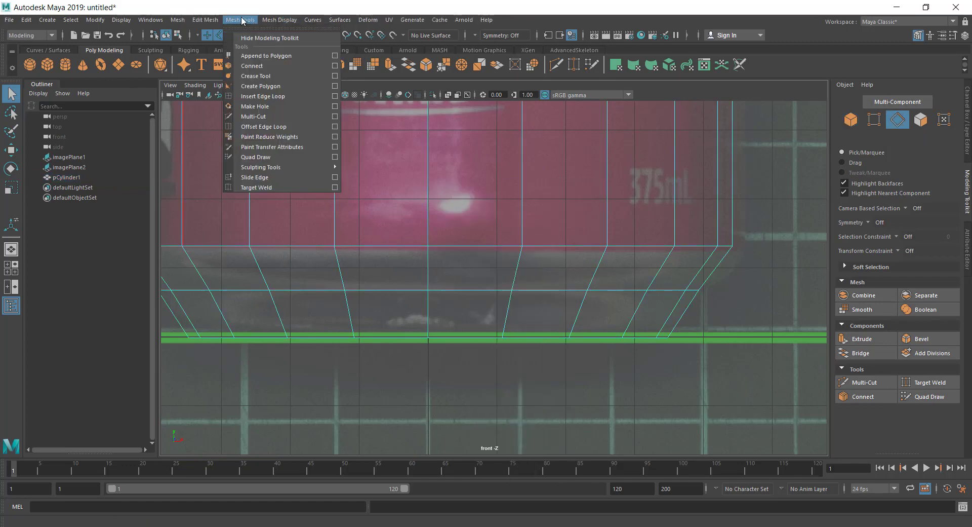
left_click(266, 96)
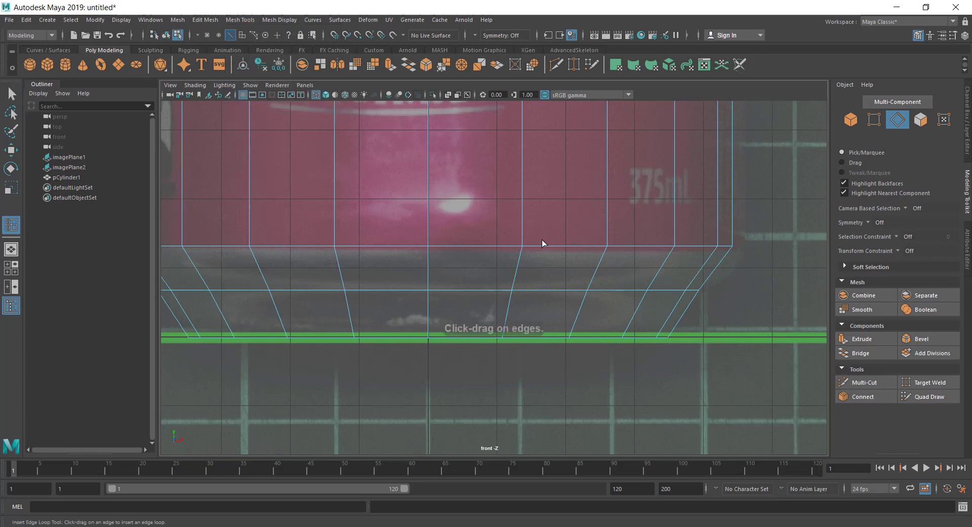
left_click(717, 273)
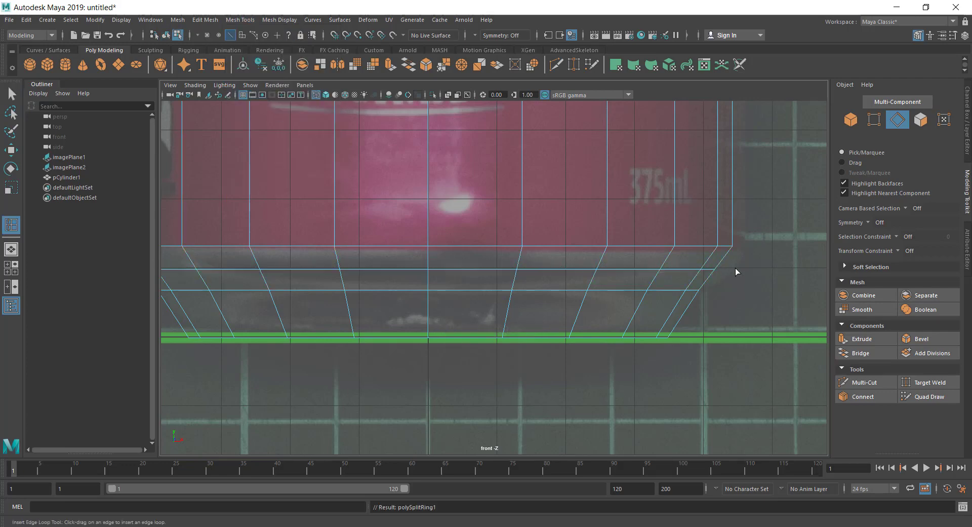
Step: Scale the inserted edge loop outward to round the can's lower edge against the reference
scroll(655, 245, "down", 5)
key("q")
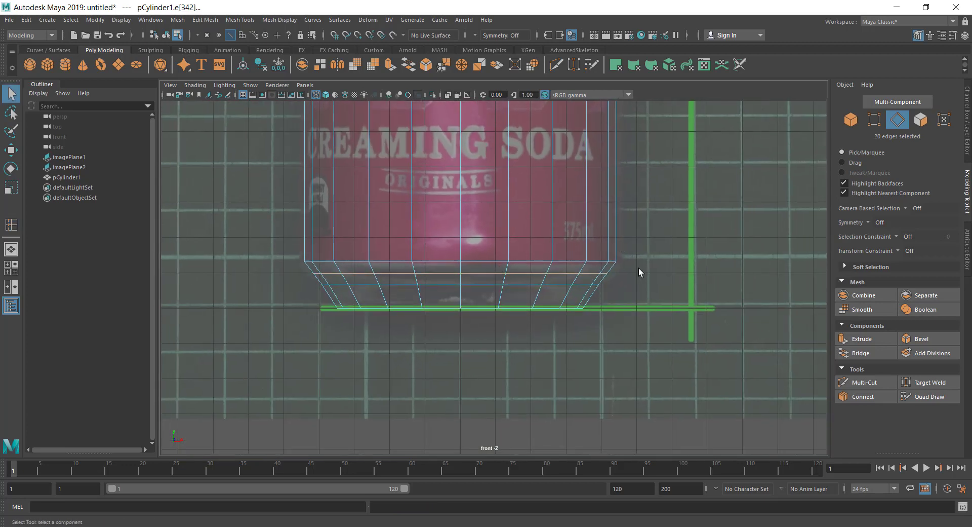
key("space")
key("space")
key("r")
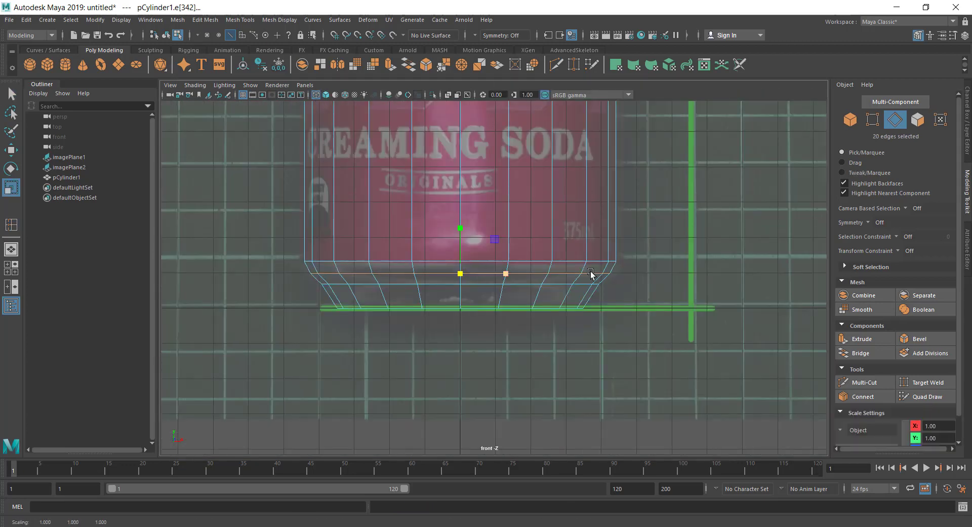
scroll(591, 273, "up", 3)
key("q")
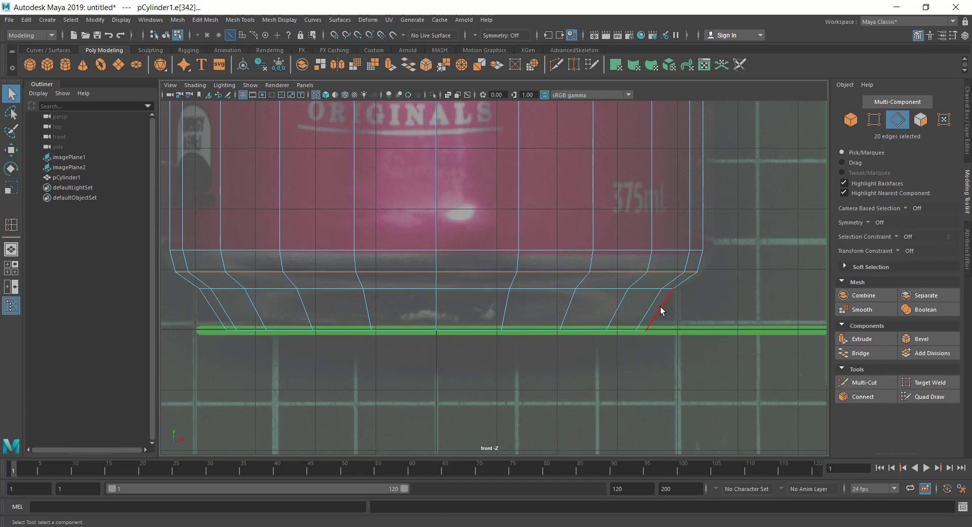
Step: Insert another edge loop around the lowest tapered band, just above the green baseline
left_click(240, 19)
left_click(253, 96)
left_click(657, 315)
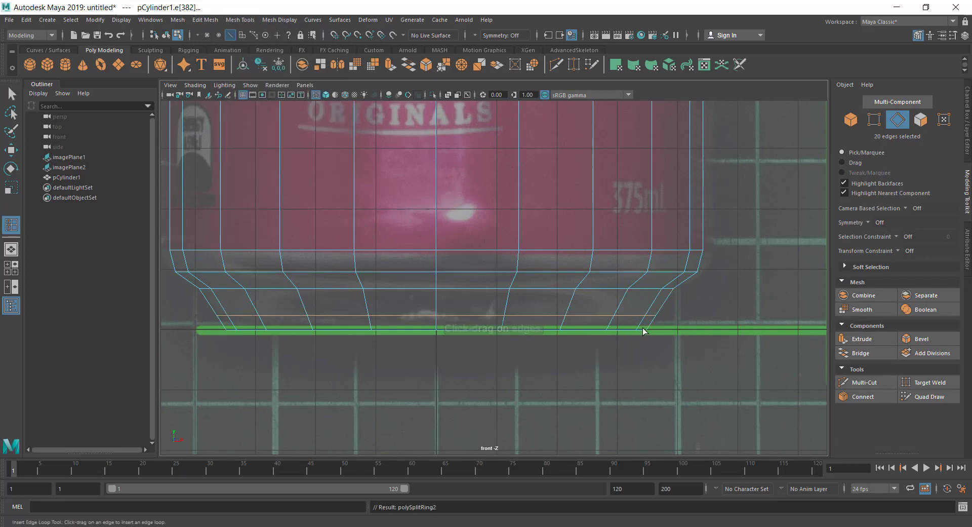
key("q")
Step: Scale the bottommost edge loop of the can inward
double_click(631, 331)
key("r")
left_click_drag(436, 330, 420, 327)
key("q")
Step: Move the edge loop just above the baseline slightly downward
double_click(457, 315)
key("w")
left_click_drag(438, 271, 439, 273)
key("q")
Step: Return to object selection and select the whole can in a full-size perspective view
key("space")
right_click(667, 208)
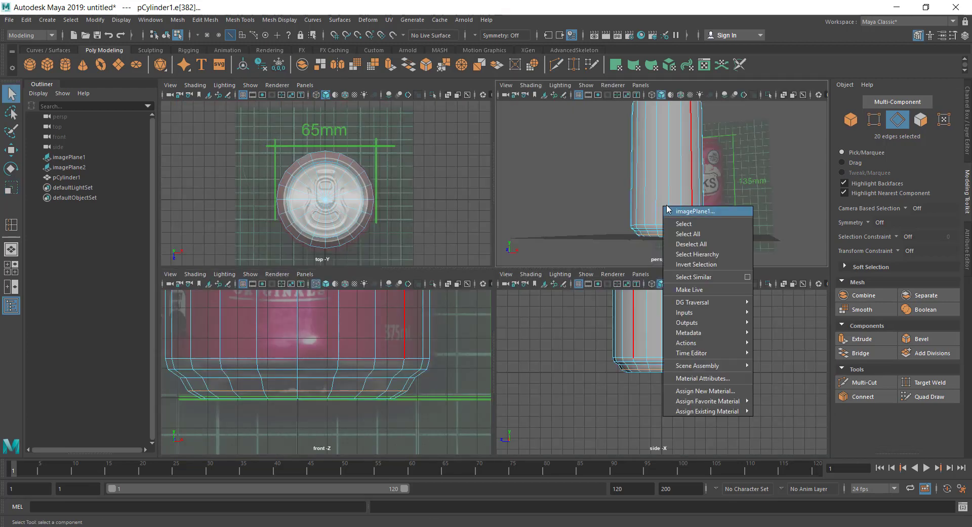
key("Escape")
key("space")
middle_click_drag(594, 266, 652, 244, "alt")
right_click_drag(563, 262, 607, 223)
left_click(466, 251)
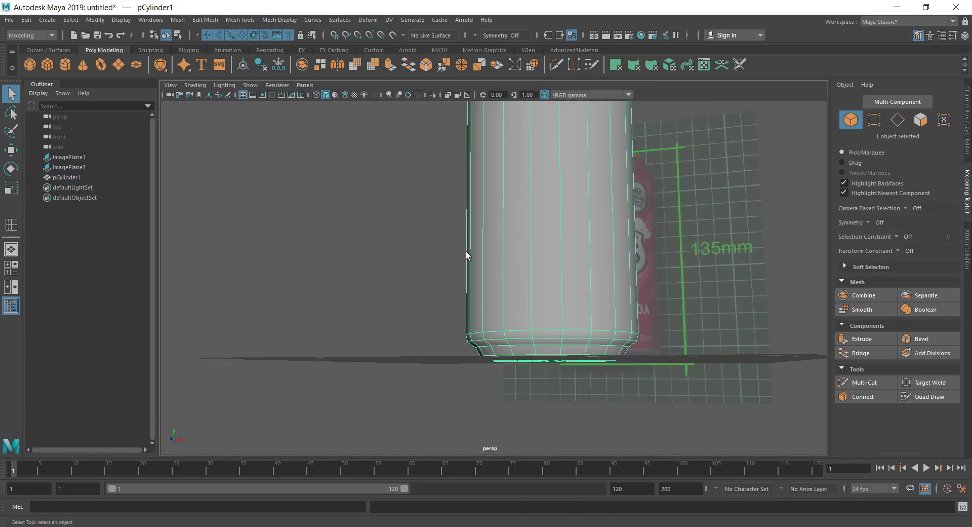